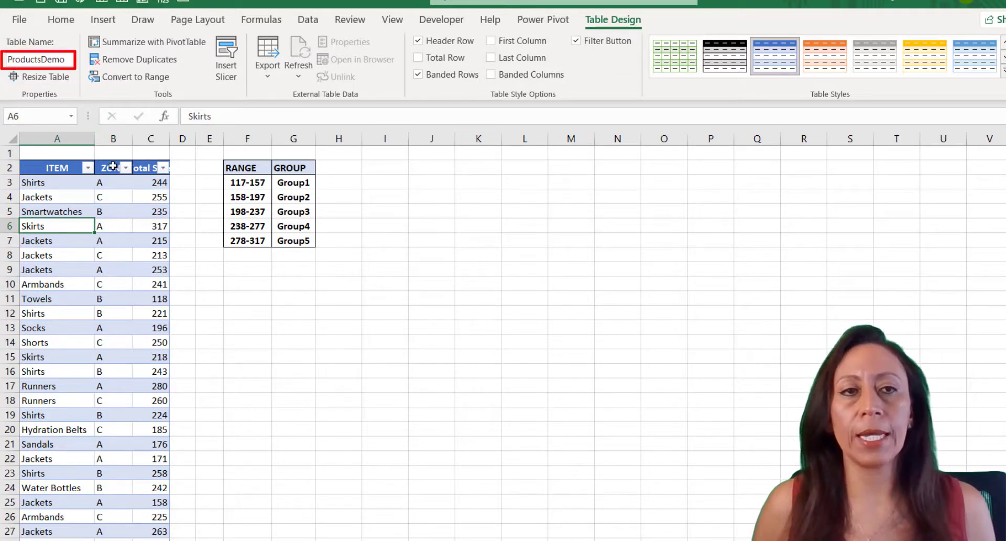
Load the ProductsDemo table into the Power Query Editor with From Table/Range.
{"action": "left_click", "coordinate": [150, 181]}
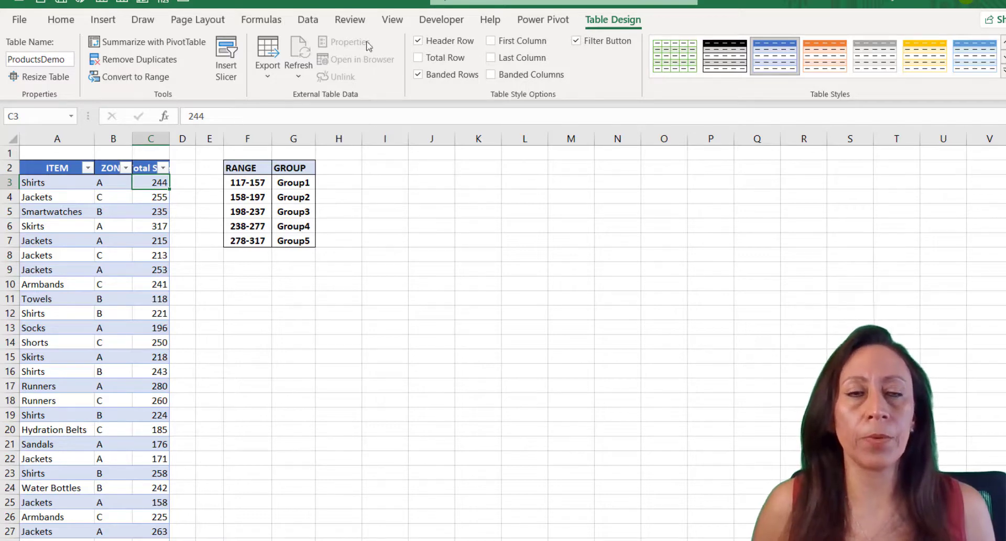
{"action": "left_click", "coordinate": [312, 24]}
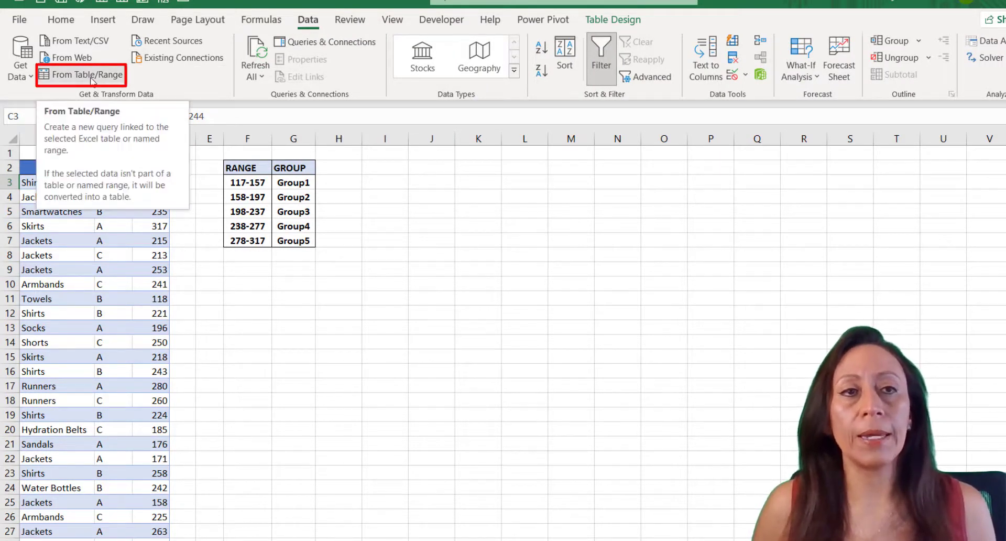
{"action": "left_click", "coordinate": [92, 78]}
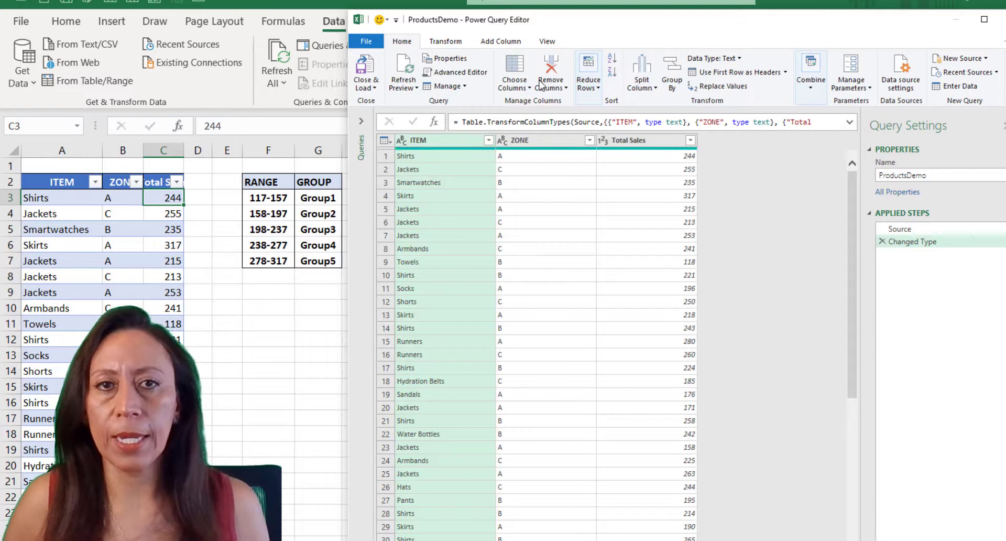
Start a column from examples, entering Group4 and Group5 as the first two sample values.
{"action": "left_click", "coordinate": [500, 41]}
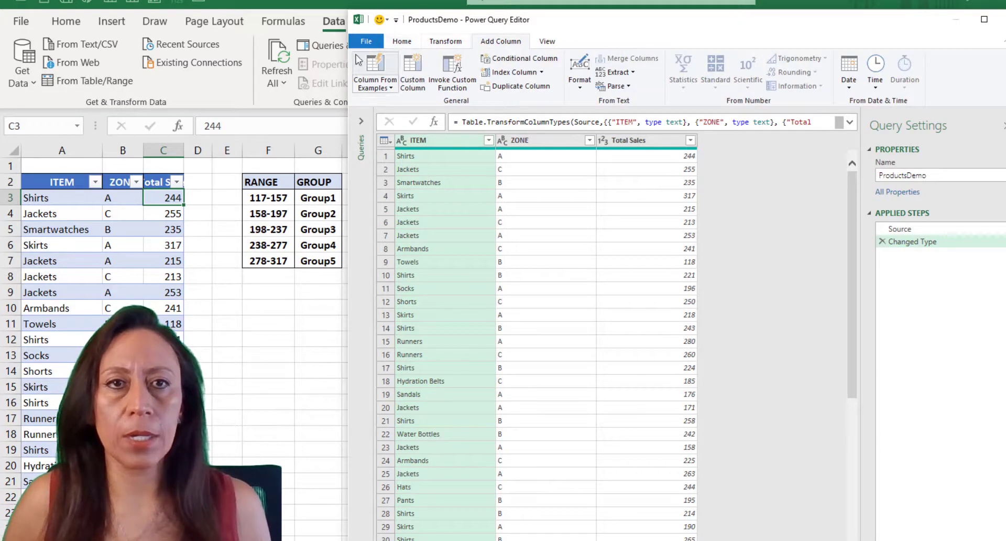
{"action": "left_click", "coordinate": [391, 70]}
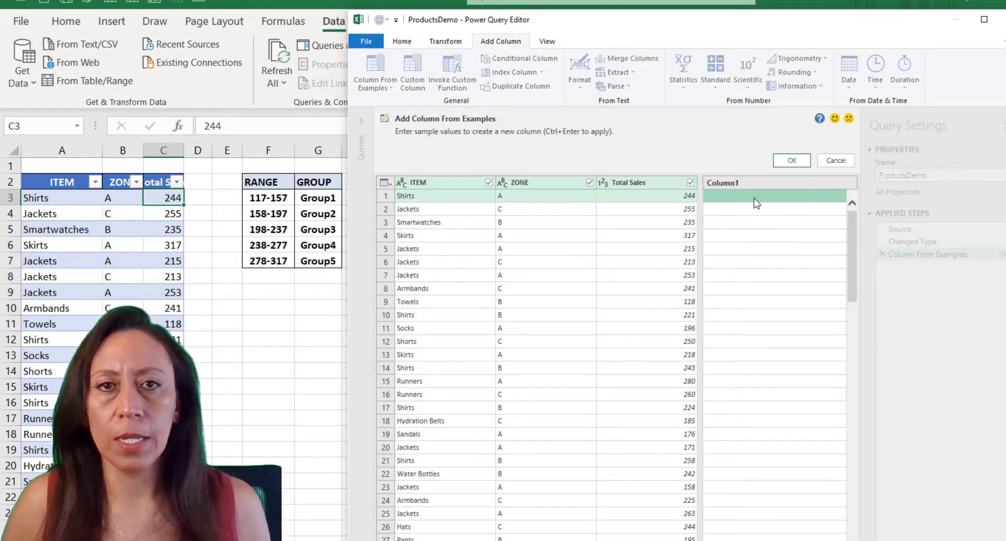
{"action": "double_click", "coordinate": [753, 197]}
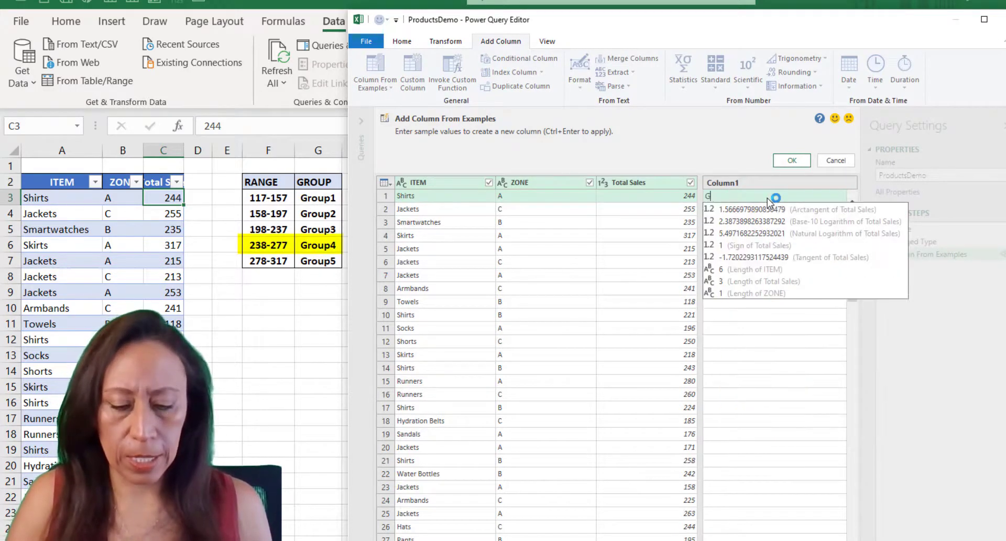
{"action": "type", "text": "Group4"}
{"action": "key", "text": "Return"}
{"action": "key", "text": "Down"}
{"action": "key", "text": "Down"}
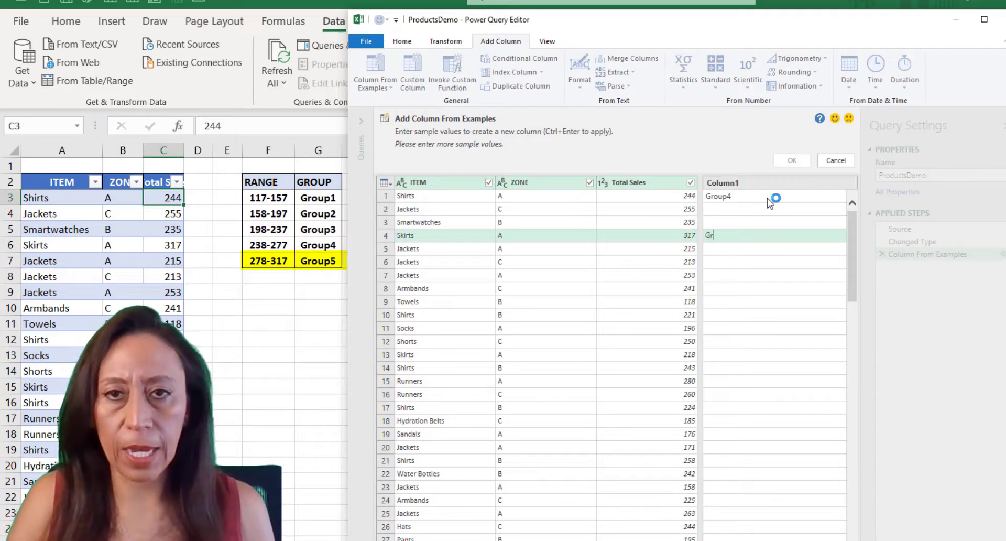
{"action": "type", "text": "oup5"}
{"action": "key", "text": "Return"}
Add sample values Group3 for row 17, Group1 for Towels and Group2 for row 20.
{"action": "scroll", "coordinate": [732, 358], "scroll_direction": "down", "scroll_amount": 2}
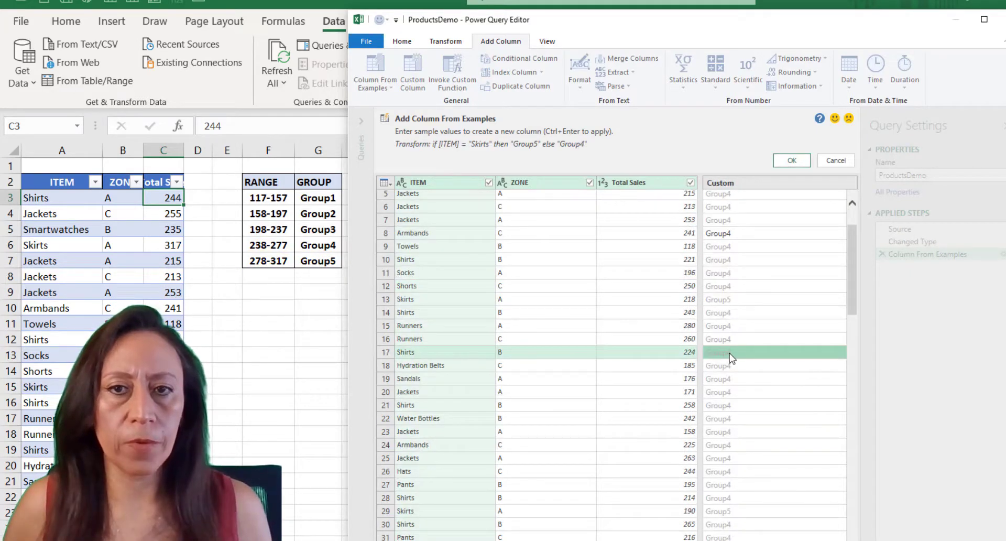
{"action": "double_click", "coordinate": [731, 359]}
{"action": "type", "text": "Group"}
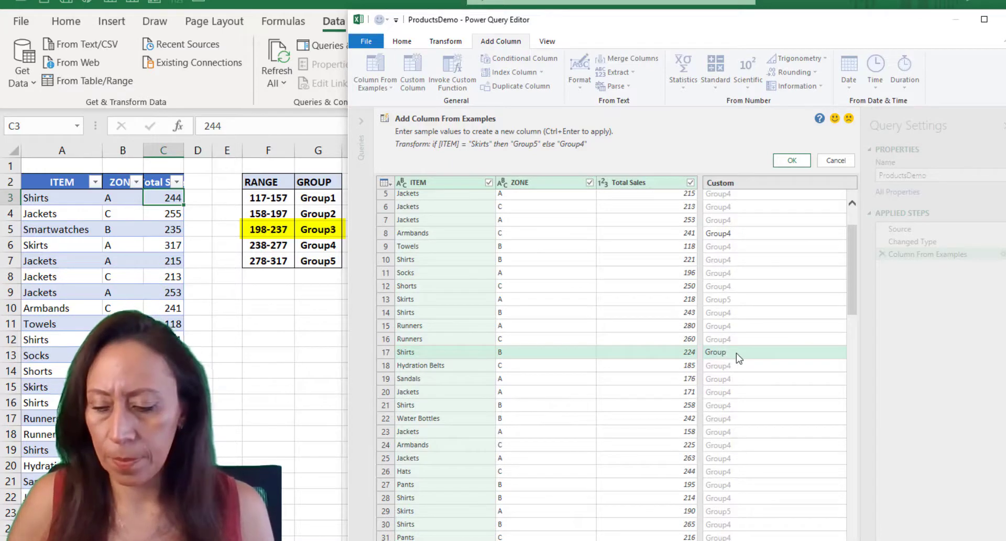
{"action": "type", "text": "3"}
{"action": "key", "text": "Return"}
{"action": "scroll", "coordinate": [737, 353], "scroll_direction": "up", "scroll_amount": 2}
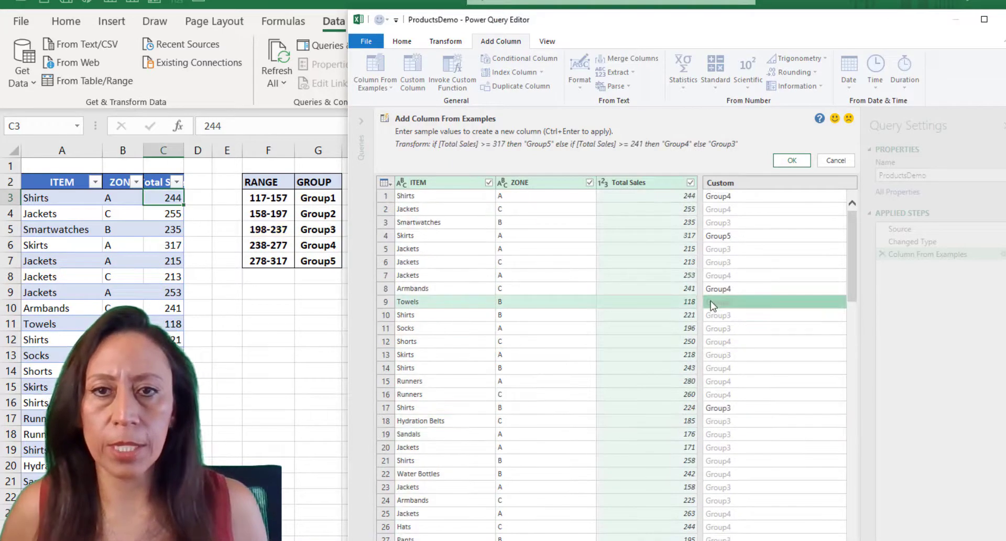
{"action": "double_click", "coordinate": [709, 301]}
{"action": "type", "text": "Group1"}
{"action": "key", "text": "Return"}
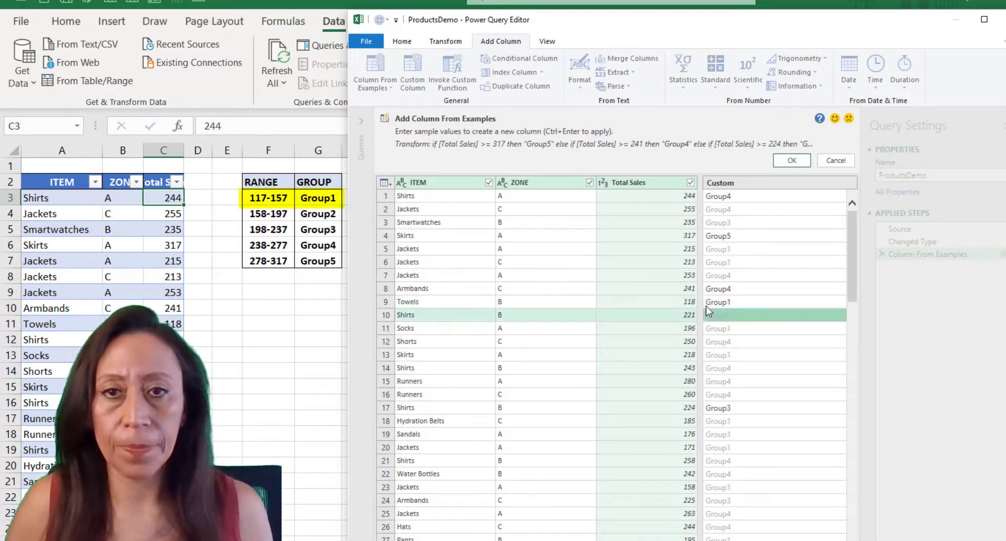
{"action": "scroll", "coordinate": [738, 345], "scroll_direction": "down", "scroll_amount": 2}
{"action": "double_click", "coordinate": [718, 392]}
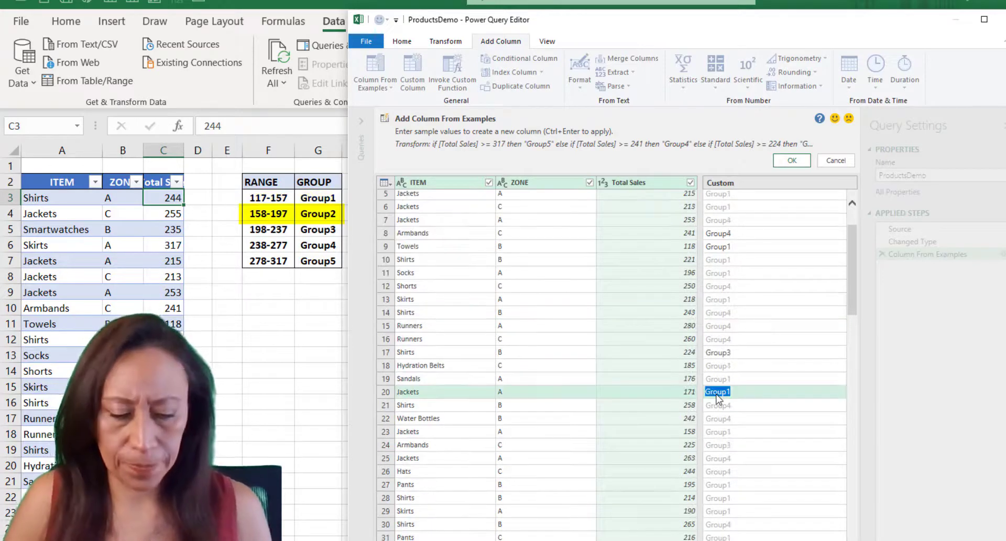
{"action": "type", "text": "Group2"}
{"action": "key", "text": "Return"}
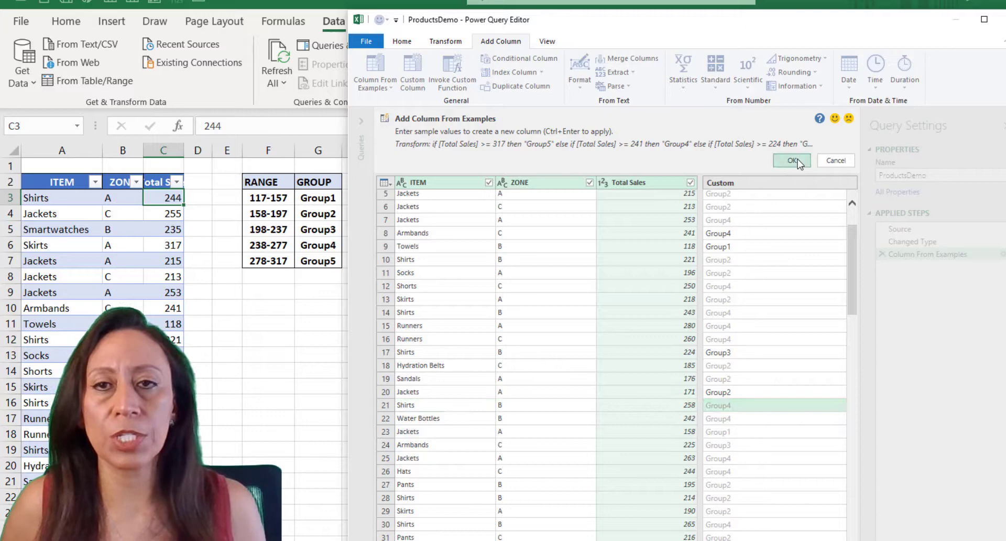
Accept the Custom column and change its thresholds 317, 224 and 171 to 278, 198 and 158.
{"action": "left_click", "coordinate": [792, 160]}
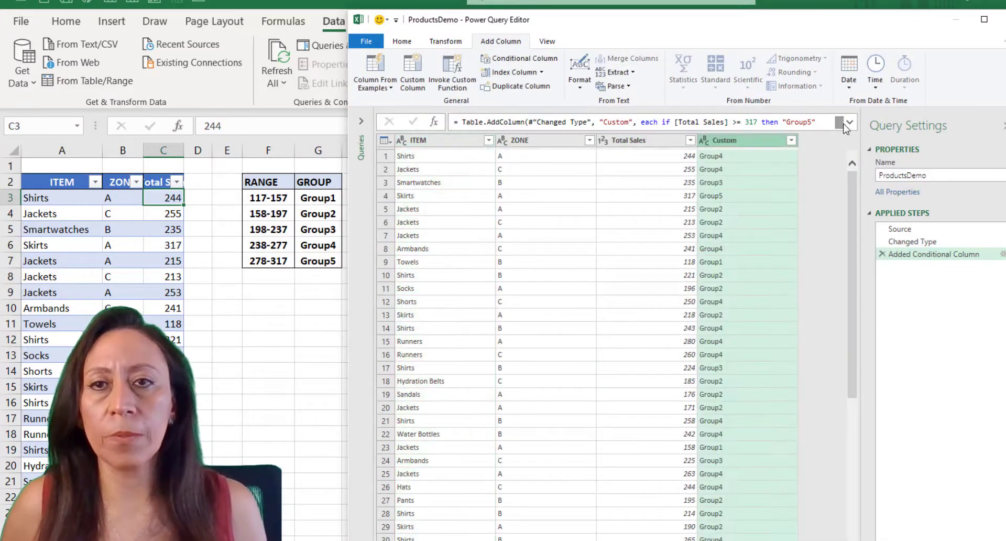
{"action": "left_click", "coordinate": [850, 123]}
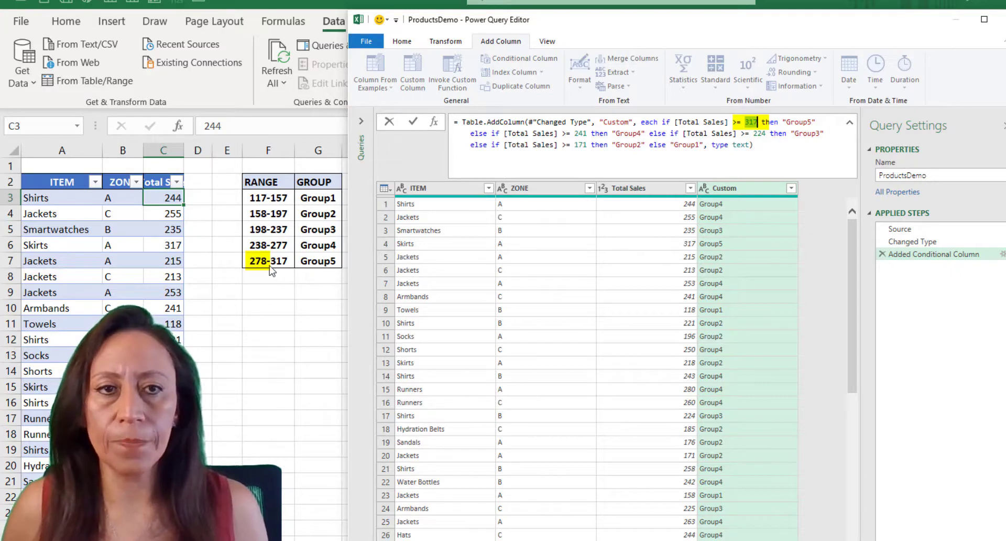
{"action": "key", "text": "BackSpace"}
{"action": "type", "text": "278"}
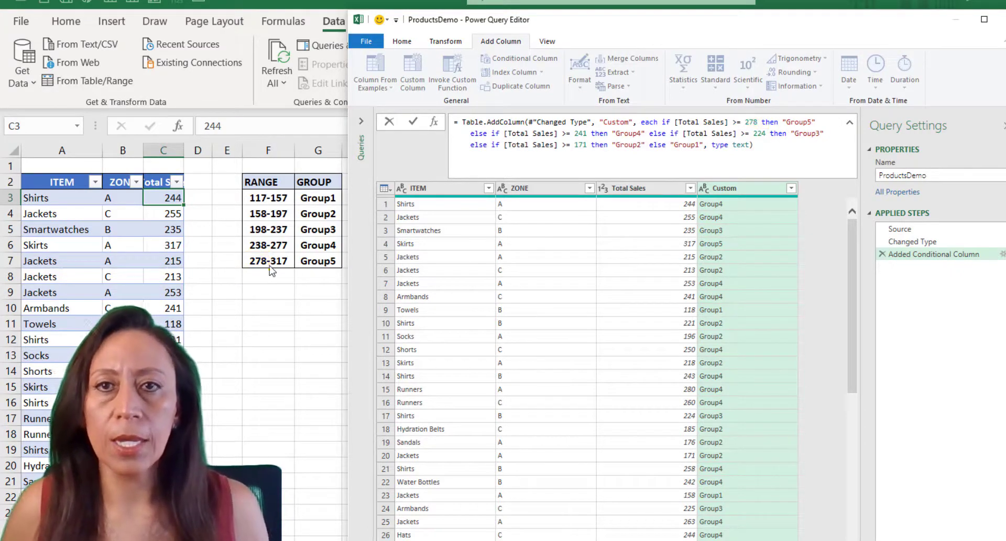
{"action": "mouse_move", "coordinate": [644, 140]}
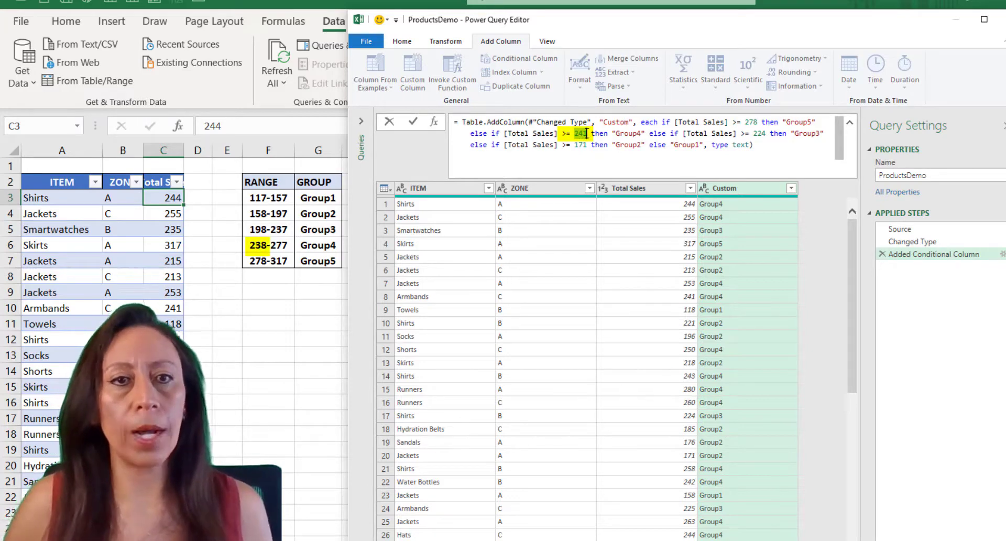
{"action": "double_click", "coordinate": [761, 133]}
{"action": "type", "text": "198"}
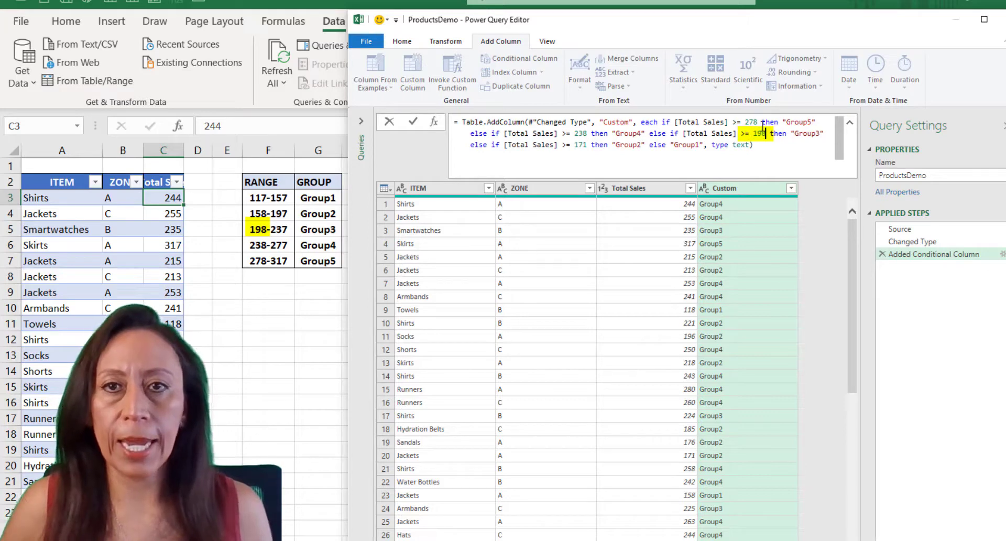
{"action": "double_click", "coordinate": [585, 144]}
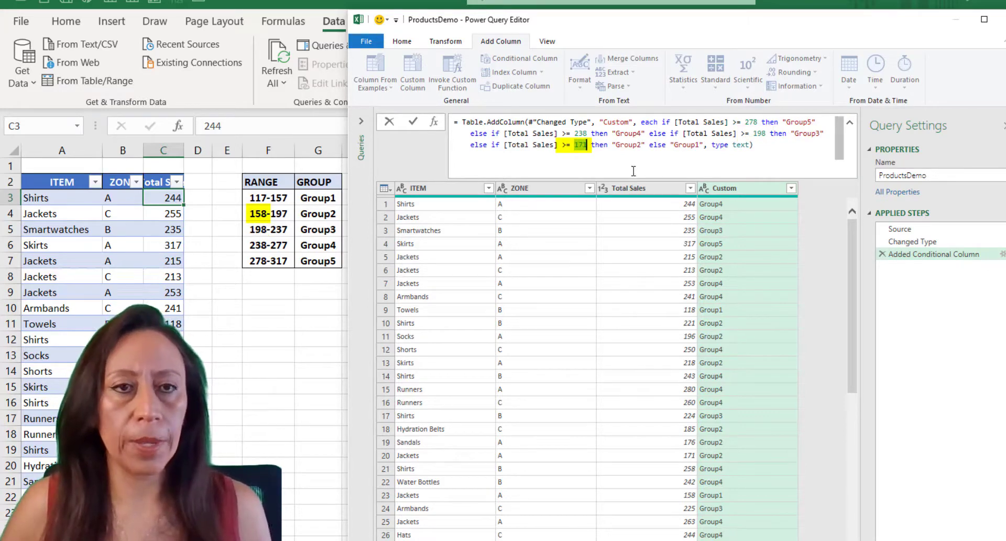
{"action": "type", "text": "158"}
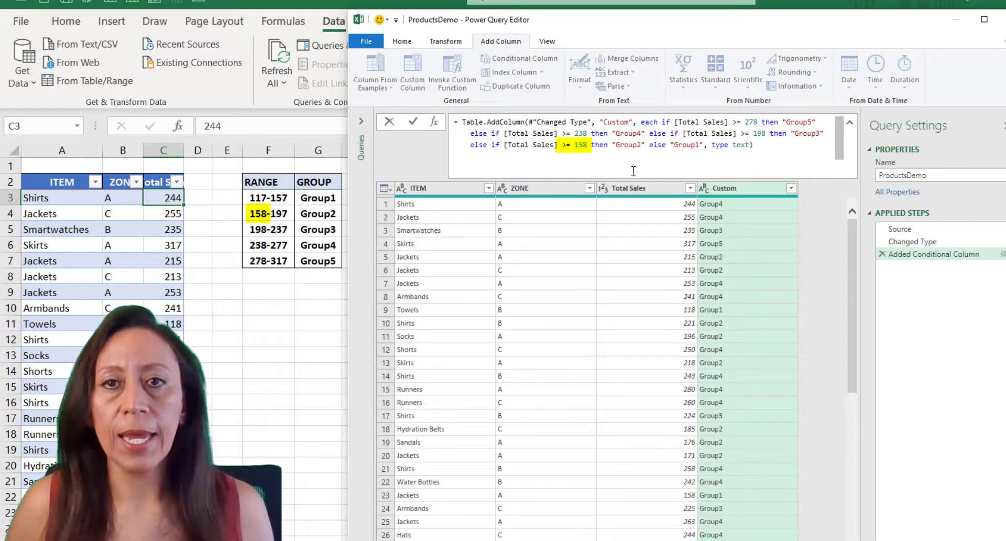
{"action": "left_click", "coordinate": [760, 149]}
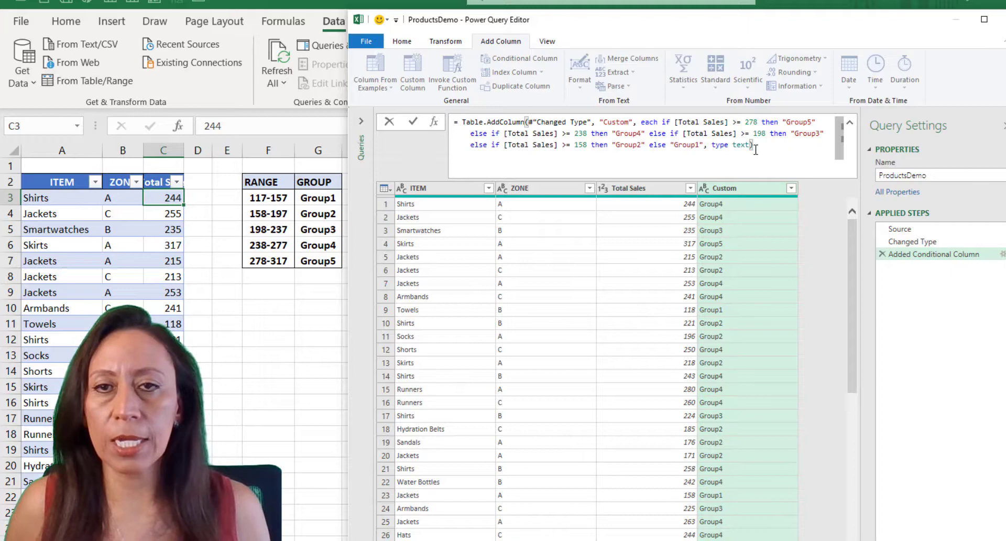
{"action": "key", "text": "Return"}
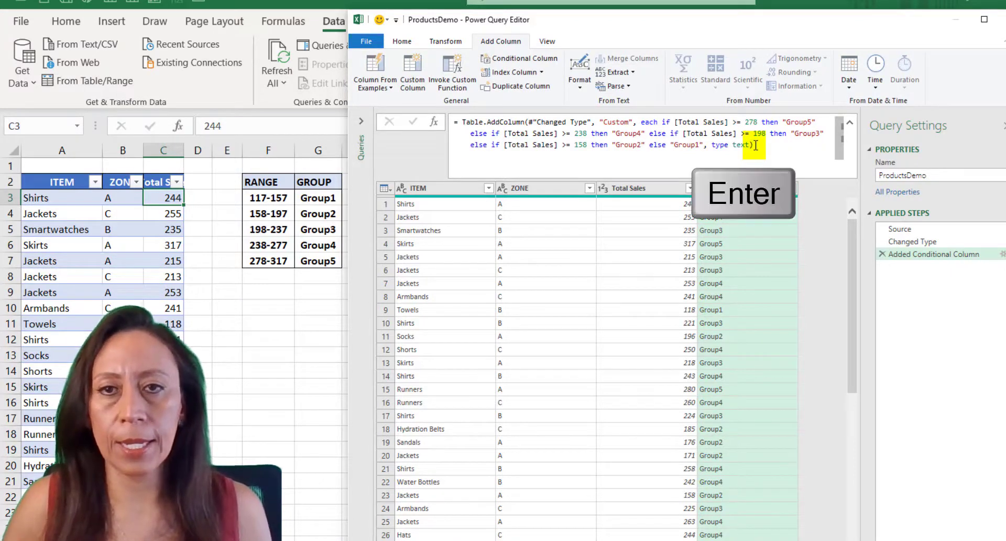
Spot-check the Custom group labels assigned to the 250, 176 and 216 sales values.
{"action": "left_click", "coordinate": [786, 135]}
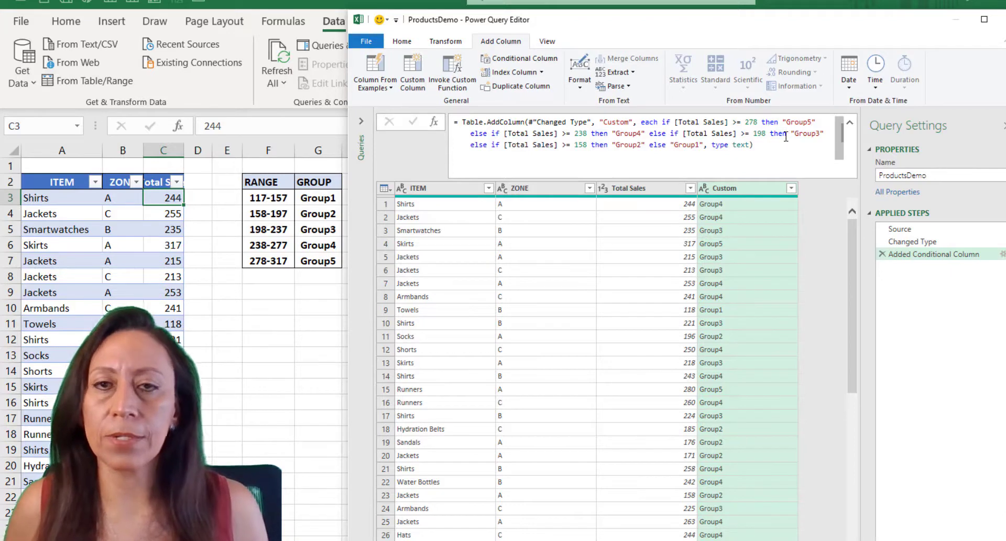
{"action": "left_click", "coordinate": [845, 241]}
{"action": "left_click_drag", "start_coordinate": [854, 270], "coordinate": [855, 304]}
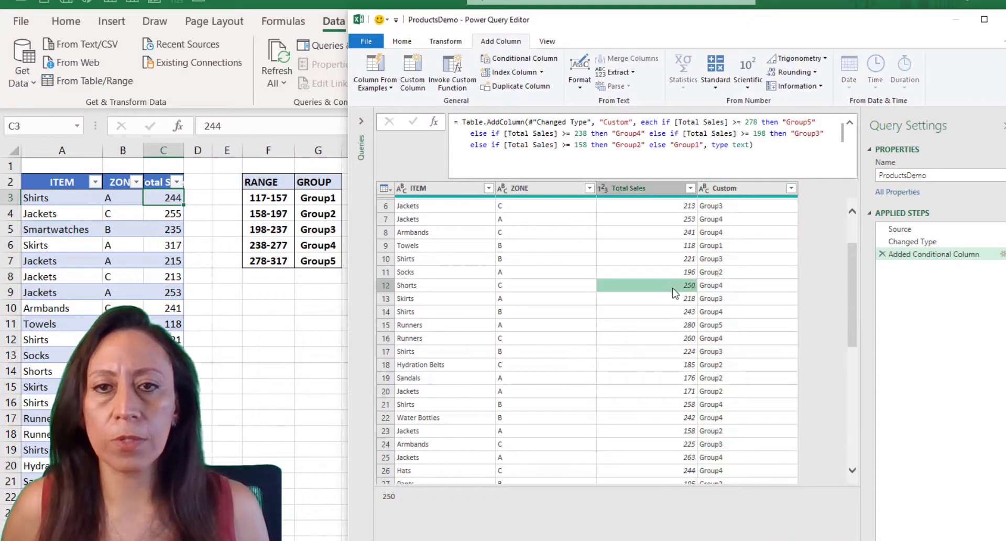
{"action": "left_click", "coordinate": [676, 285]}
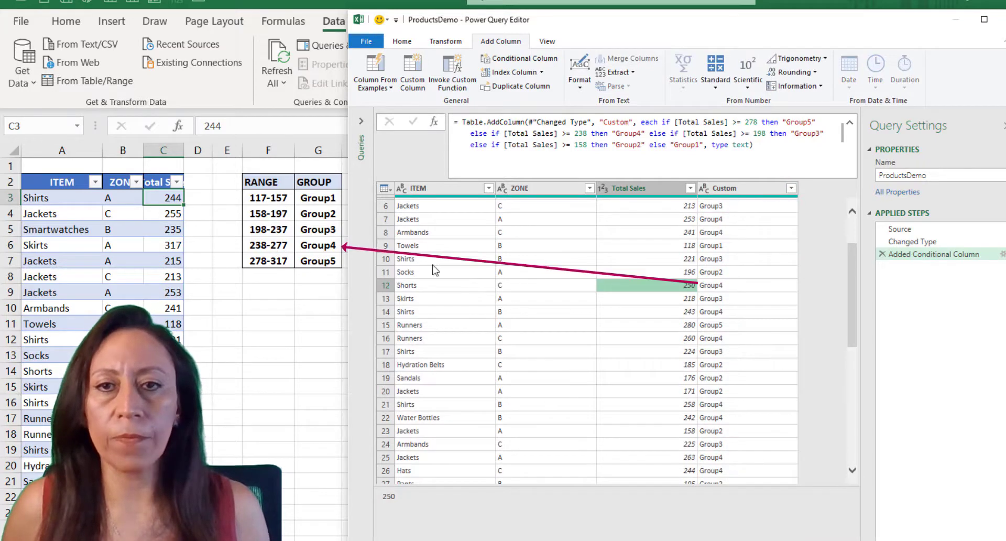
{"action": "left_click", "coordinate": [684, 378]}
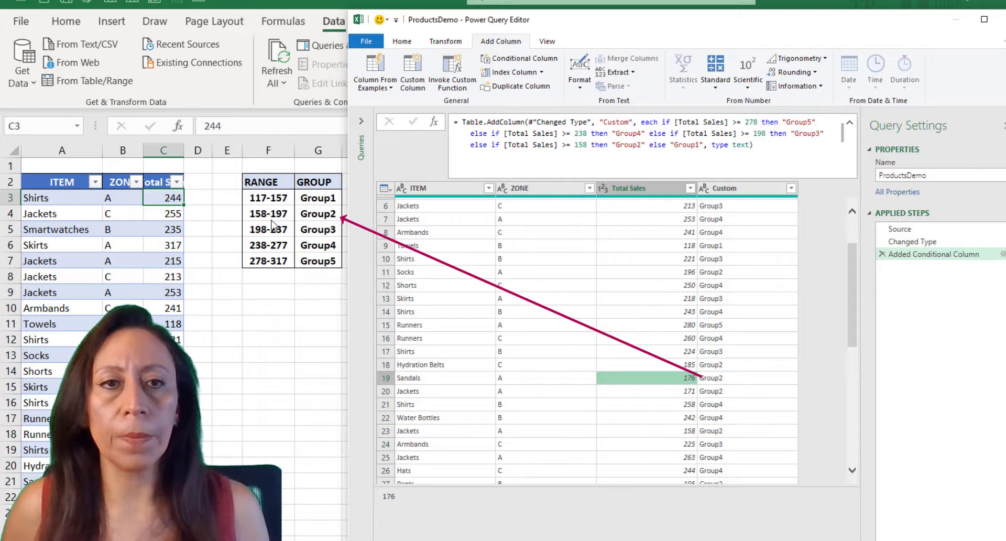
{"action": "scroll", "coordinate": [730, 377], "scroll_direction": "down", "scroll_amount": 3}
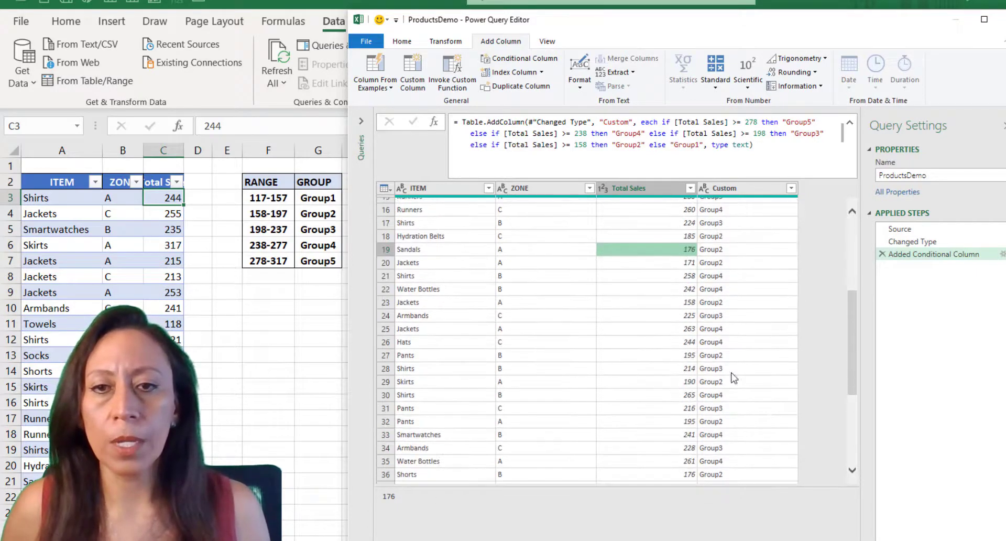
{"action": "scroll", "coordinate": [744, 357], "scroll_direction": "down", "scroll_amount": 1}
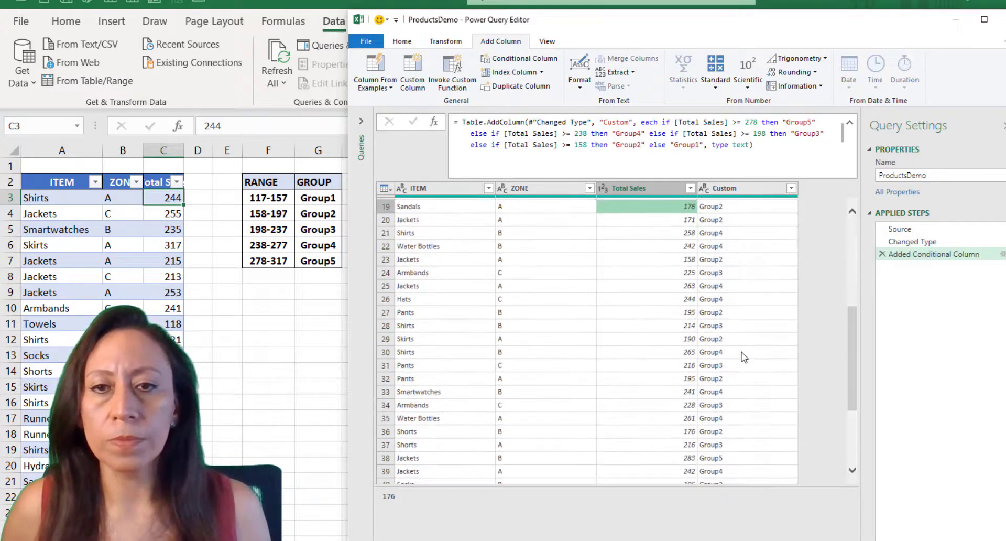
{"action": "left_click", "coordinate": [681, 365]}
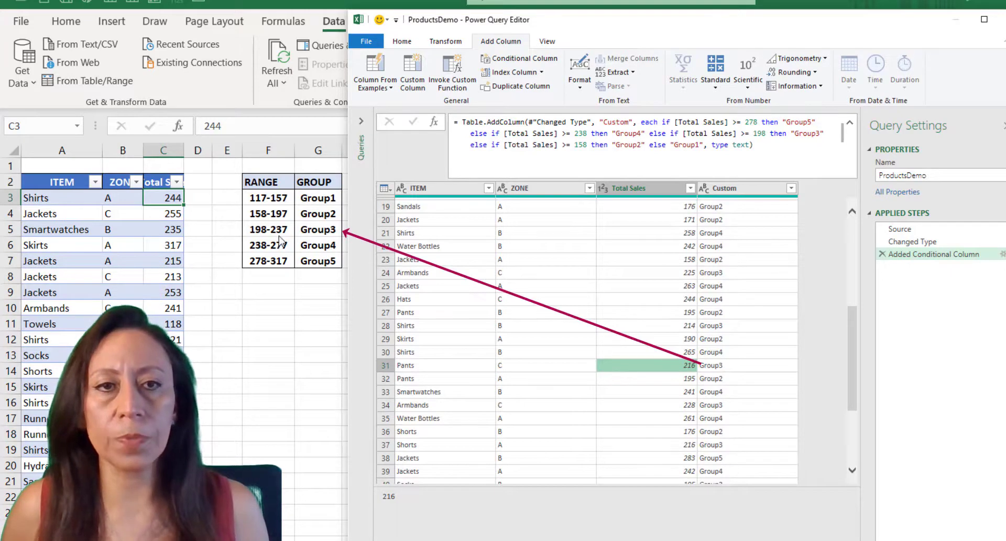
{"action": "scroll", "coordinate": [752, 380], "scroll_direction": "down", "scroll_amount": 2}
{"action": "scroll", "coordinate": [752, 373], "scroll_direction": "down", "scroll_amount": 3}
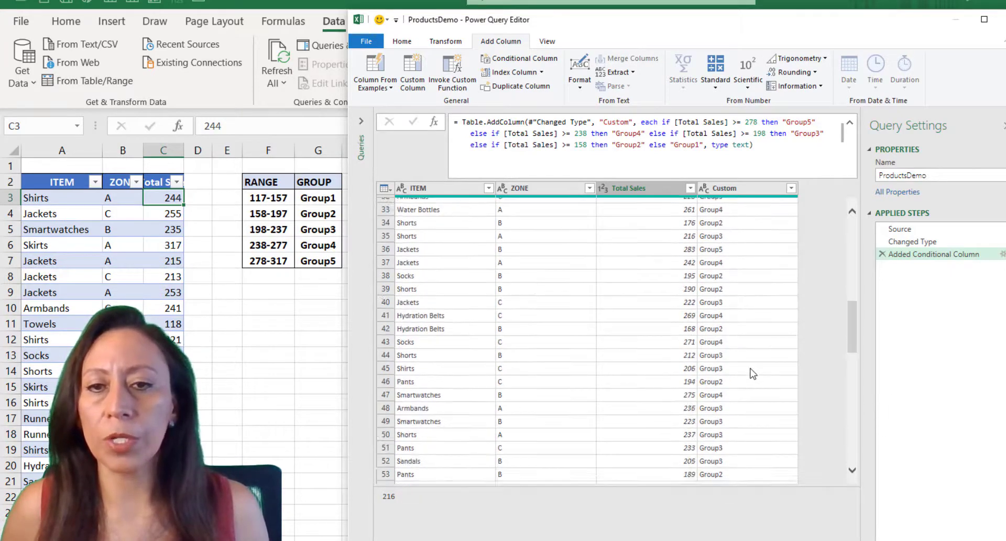
{"action": "scroll", "coordinate": [753, 374], "scroll_direction": "up", "scroll_amount": 4}
{"action": "scroll", "coordinate": [765, 359], "scroll_direction": "up", "scroll_amount": 7}
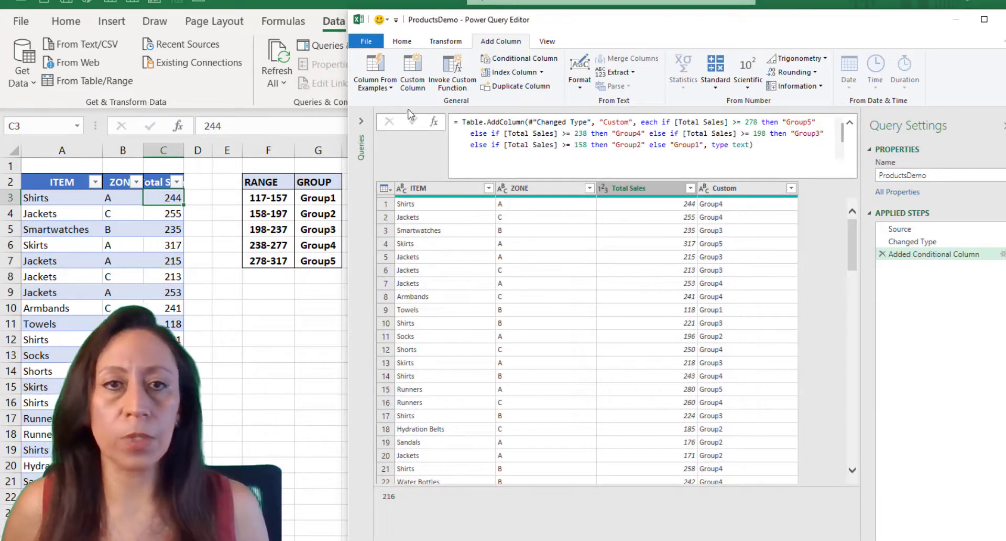
Load the query output as a table on the existing Sheet1, starting at cell J2.
{"action": "left_click", "coordinate": [411, 44]}
{"action": "left_click", "coordinate": [372, 88]}
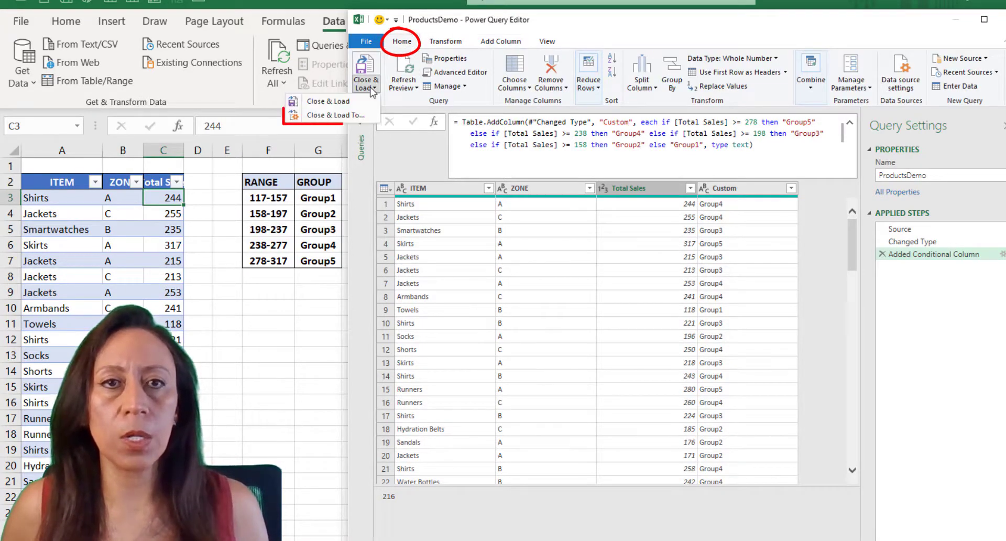
{"action": "left_click", "coordinate": [331, 114]}
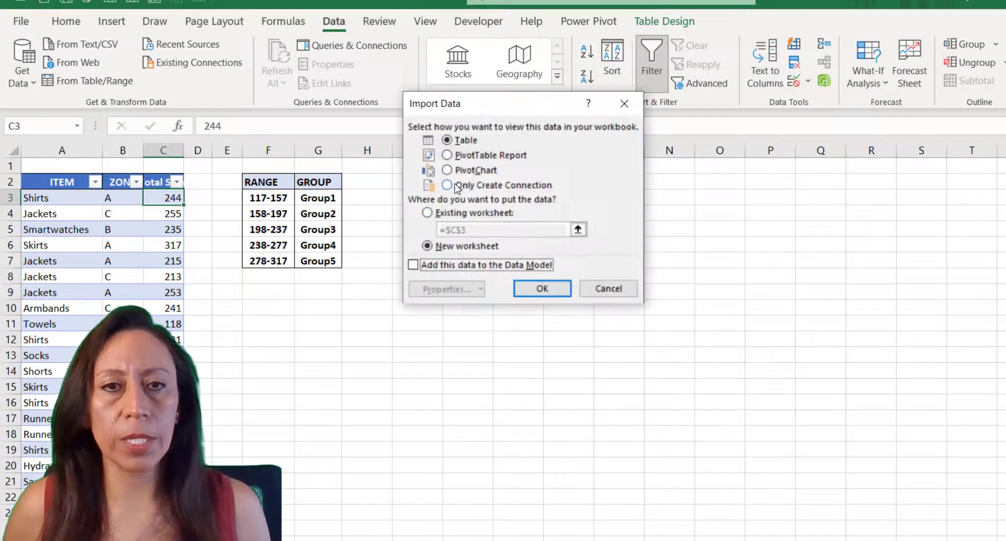
{"action": "left_click_drag", "start_coordinate": [530, 107], "coordinate": [720, 145]}
{"action": "left_click", "coordinate": [645, 251]}
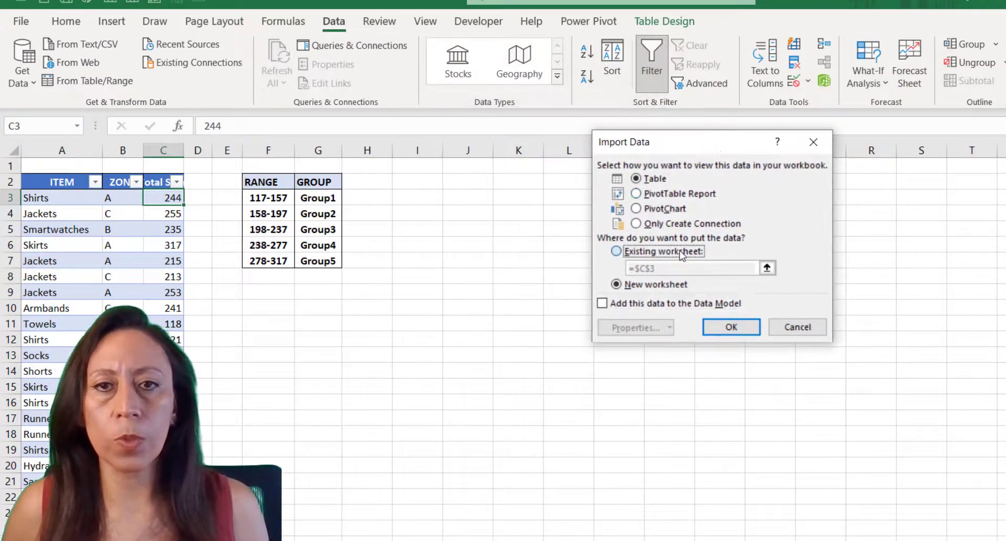
{"action": "left_click", "coordinate": [467, 180]}
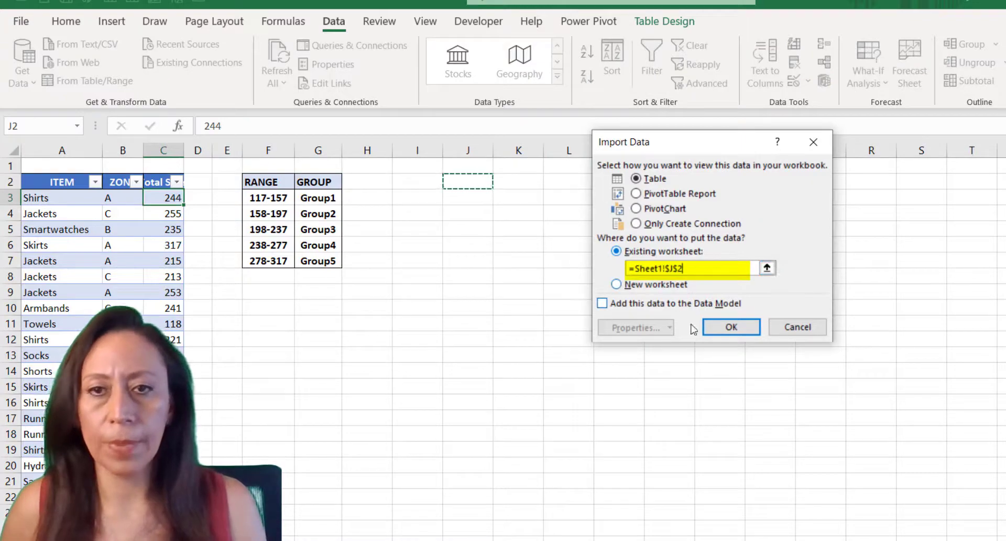
{"action": "left_click", "coordinate": [722, 327]}
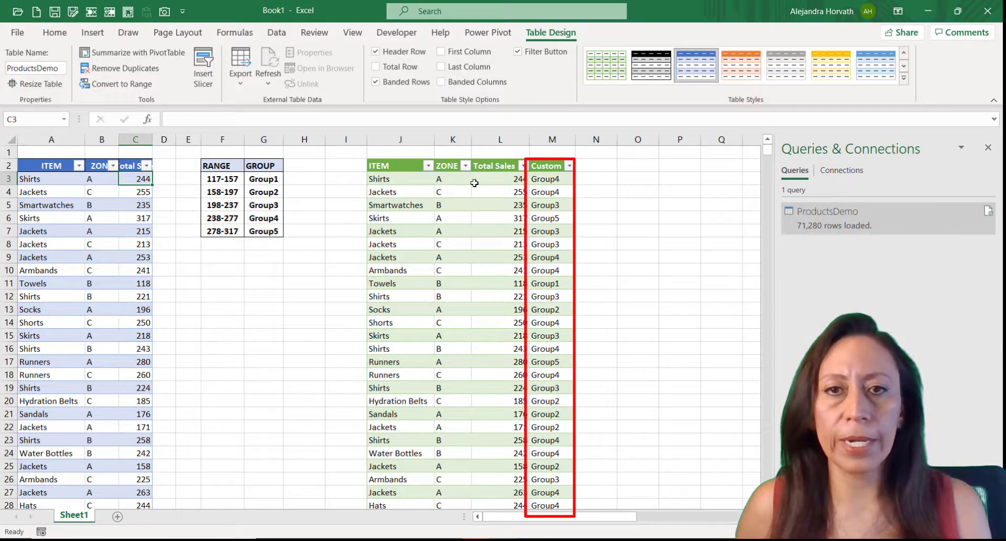
{"action": "left_click", "coordinate": [504, 180]}
{"action": "left_click", "coordinate": [568, 179]}
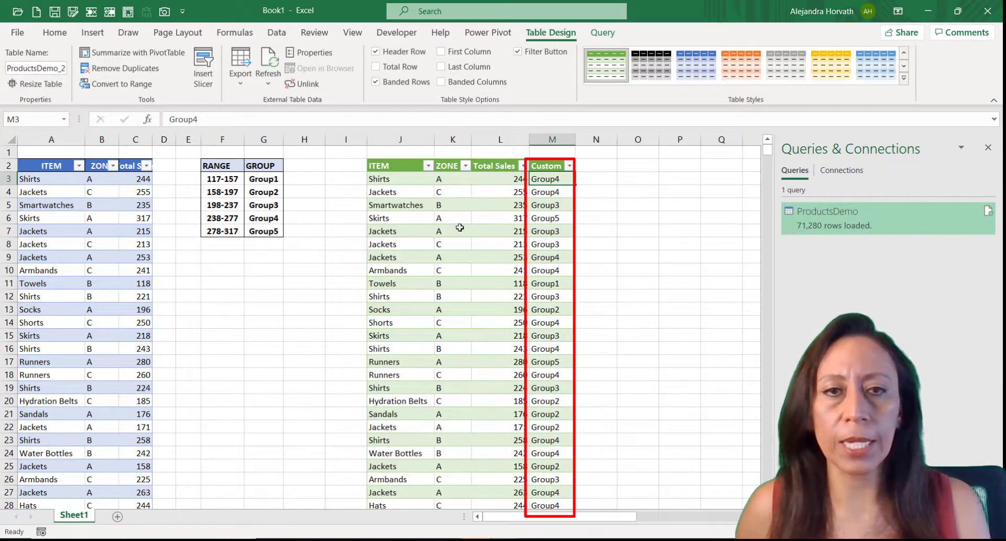
{"action": "scroll", "coordinate": [451, 220], "scroll_direction": "down", "scroll_amount": 2}
{"action": "scroll", "coordinate": [440, 210], "scroll_direction": "down", "scroll_amount": 3}
{"action": "scroll", "coordinate": [436, 206], "scroll_direction": "down", "scroll_amount": 6}
{"action": "scroll", "coordinate": [436, 206], "scroll_direction": "down", "scroll_amount": 5}
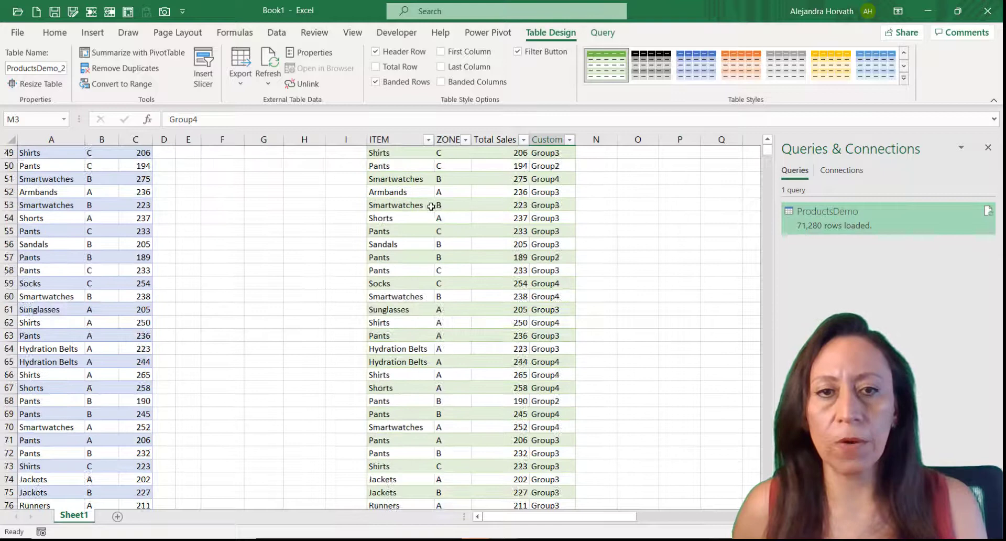
{"action": "left_click", "coordinate": [402, 216]}
{"action": "key", "text": "ctrl+Down"}
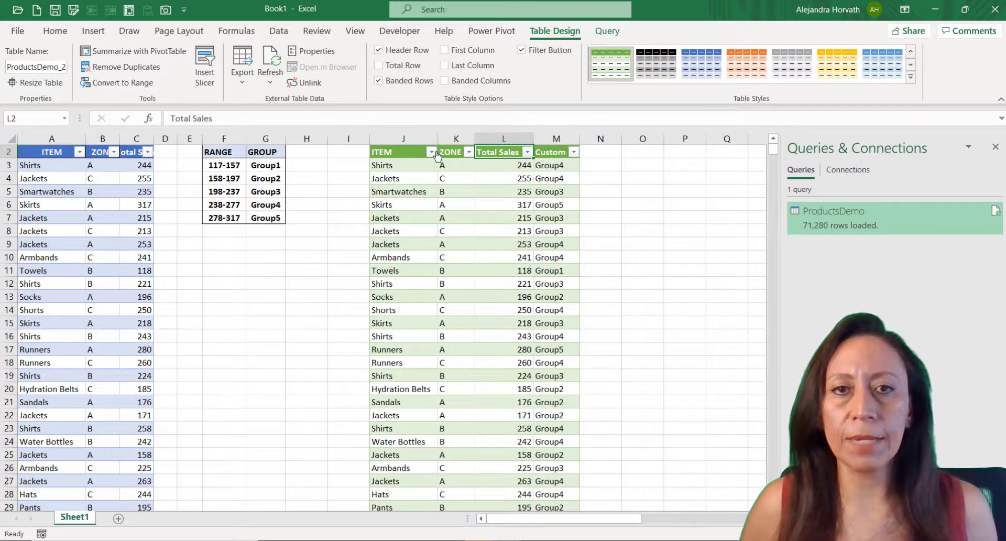
{"action": "left_click", "coordinate": [431, 153]}
{"action": "key", "text": "Escape"}
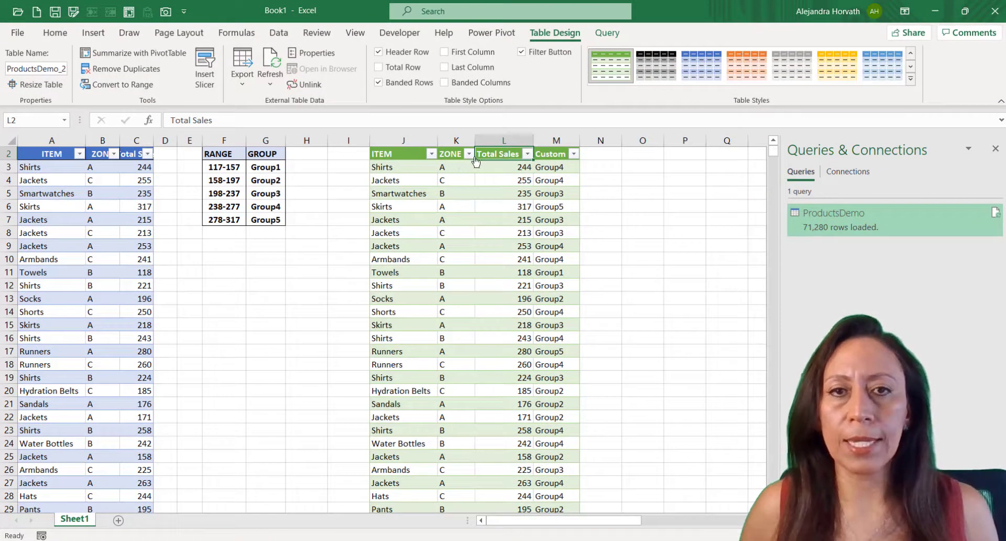
{"action": "left_click", "coordinate": [469, 154]}
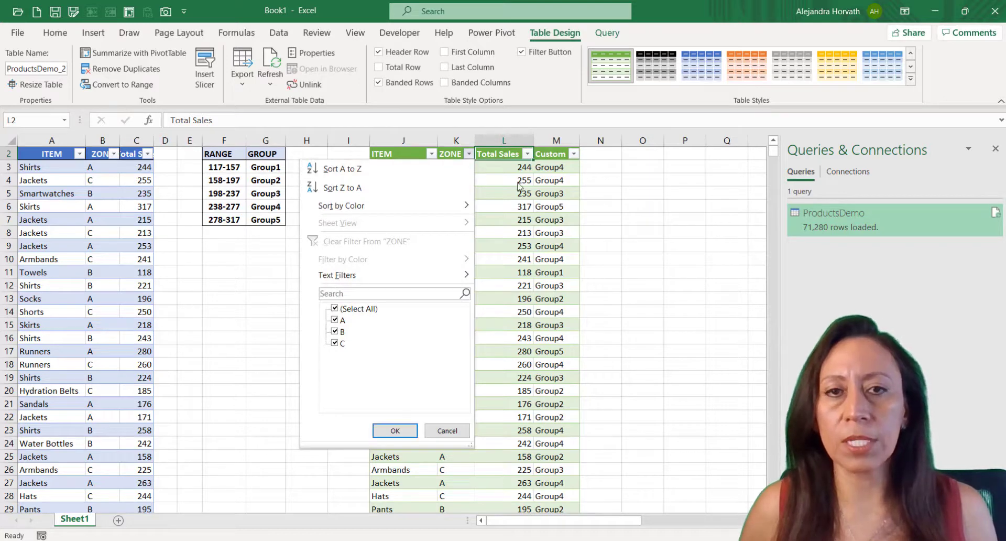
{"action": "key", "text": "Escape"}
Copy the 200 TEST rows from columns AB–AD.
{"action": "left_click", "coordinate": [635, 153]}
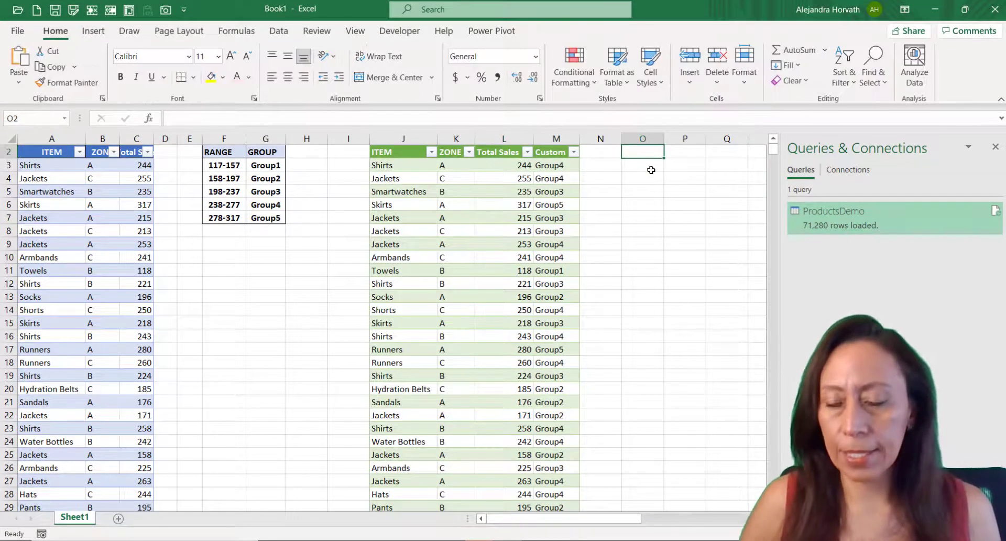
{"action": "key", "text": "Right"}
{"action": "key", "text": "Right"}
{"action": "key", "text": "Right"}
{"action": "key", "text": "Right"}
{"action": "key", "text": "Right"}
{"action": "key", "text": "Right"}
{"action": "key", "text": "Right"}
{"action": "key", "text": "Right"}
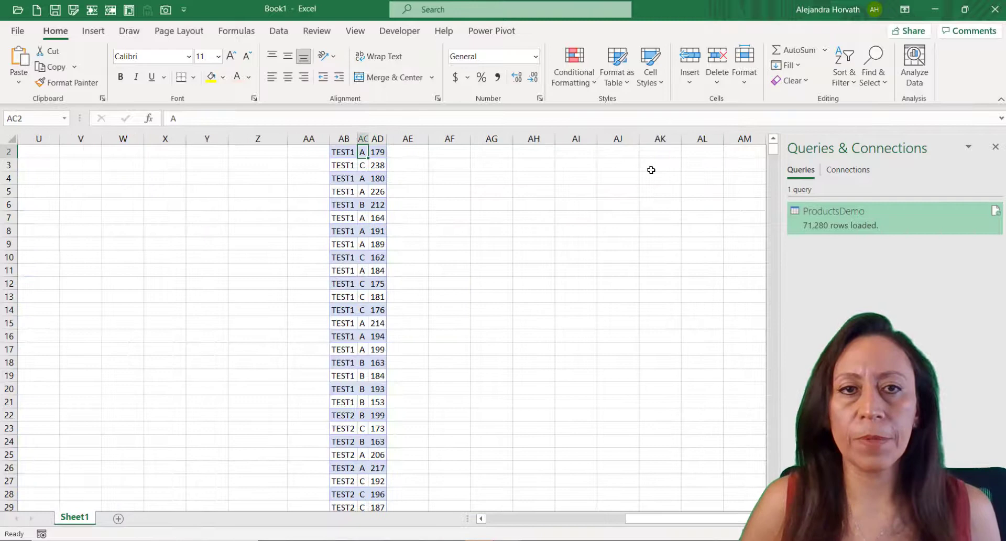
{"action": "key", "text": "Up"}
{"action": "key", "text": "Down"}
{"action": "key", "text": "Left"}
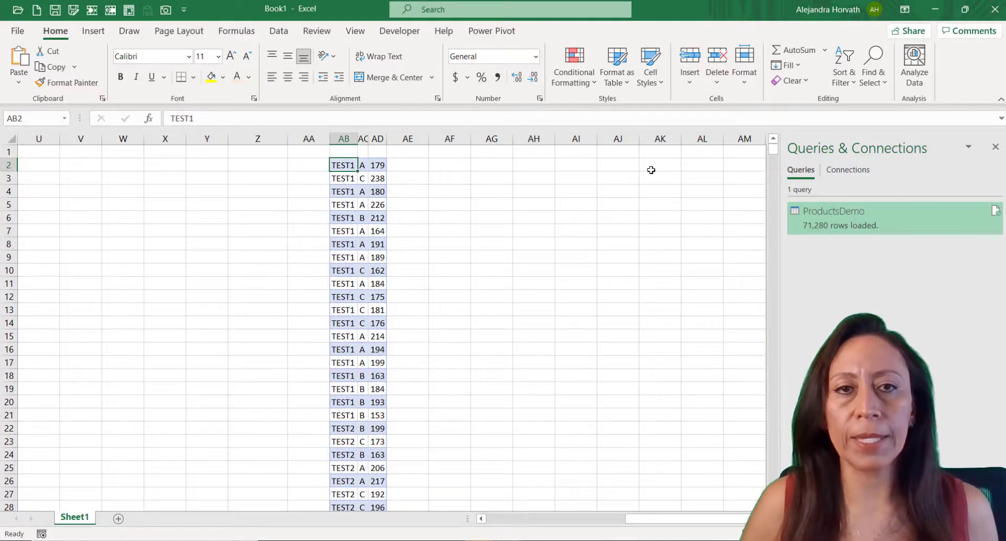
{"action": "key", "text": "Right"}
{"action": "key", "text": "Right"}
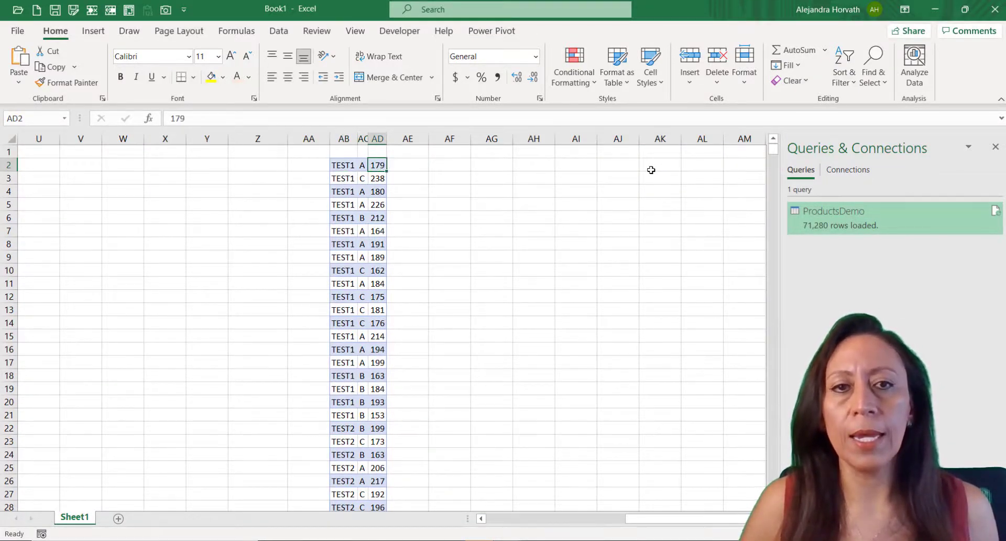
{"action": "key", "text": "Left"}
{"action": "key", "text": "Left"}
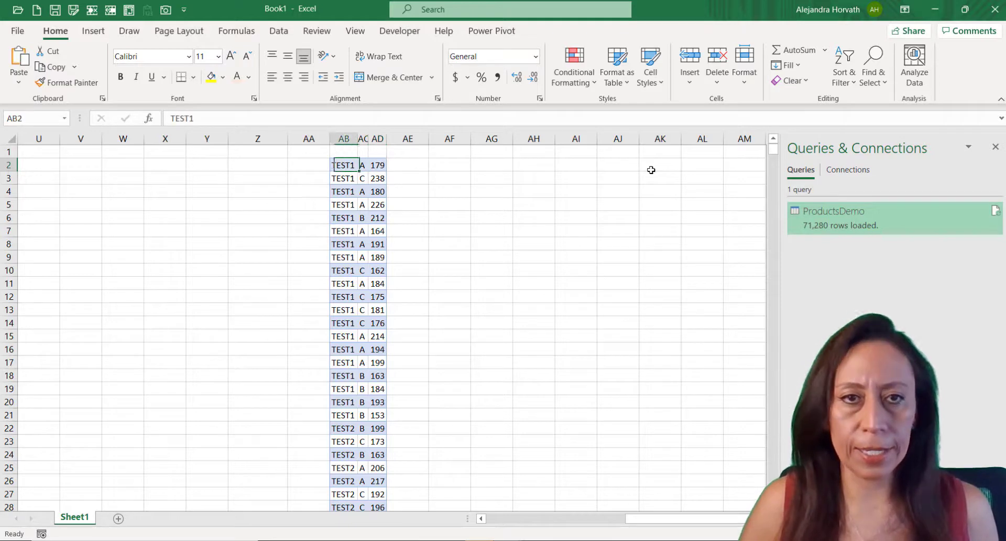
{"action": "key", "text": "shift+Right"}
{"action": "key", "text": "shift+Right"}
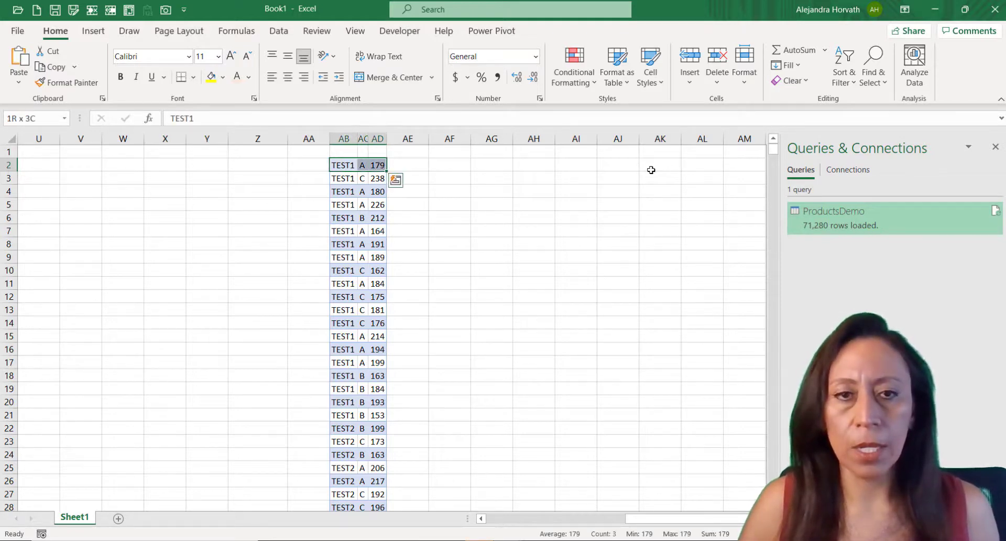
{"action": "key", "text": "ctrl+shift+Down"}
{"action": "key", "text": "ctrl+c"}
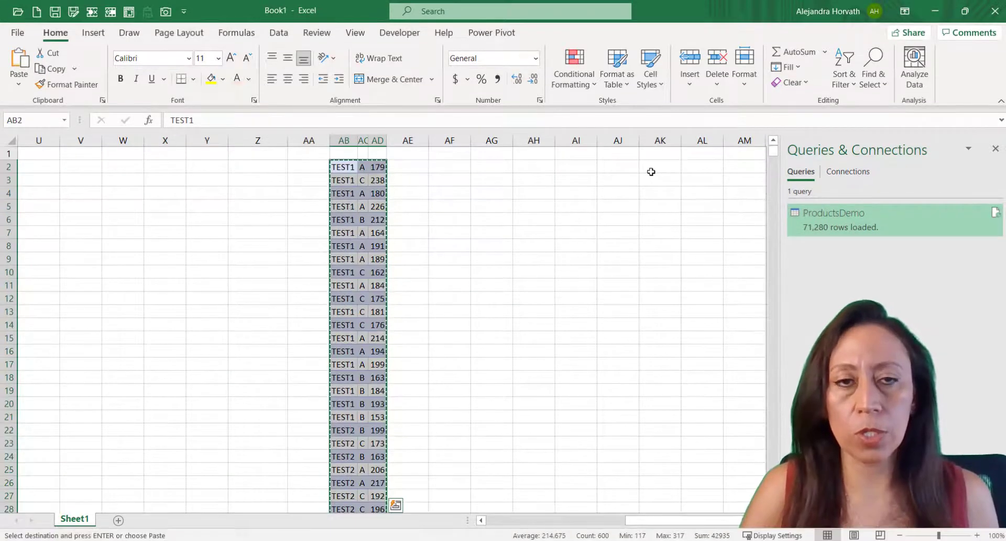
Paste the TEST rows beneath the source table, starting at row 71283.
{"action": "key", "text": "ctrl+Home"}
{"action": "key", "text": "Down"}
{"action": "key", "text": "ctrl+Down"}
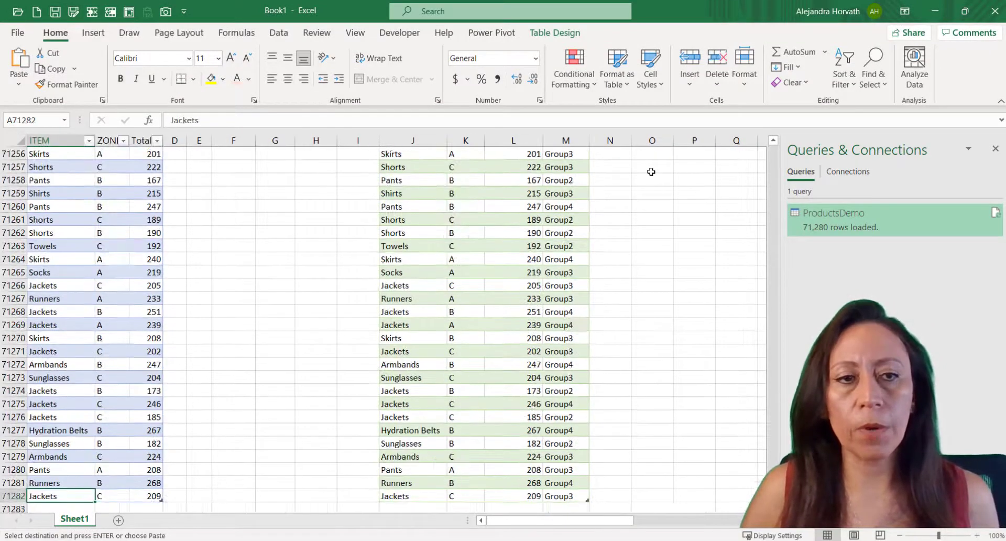
{"action": "key", "text": "Down"}
{"action": "key", "text": "ctrl+v"}
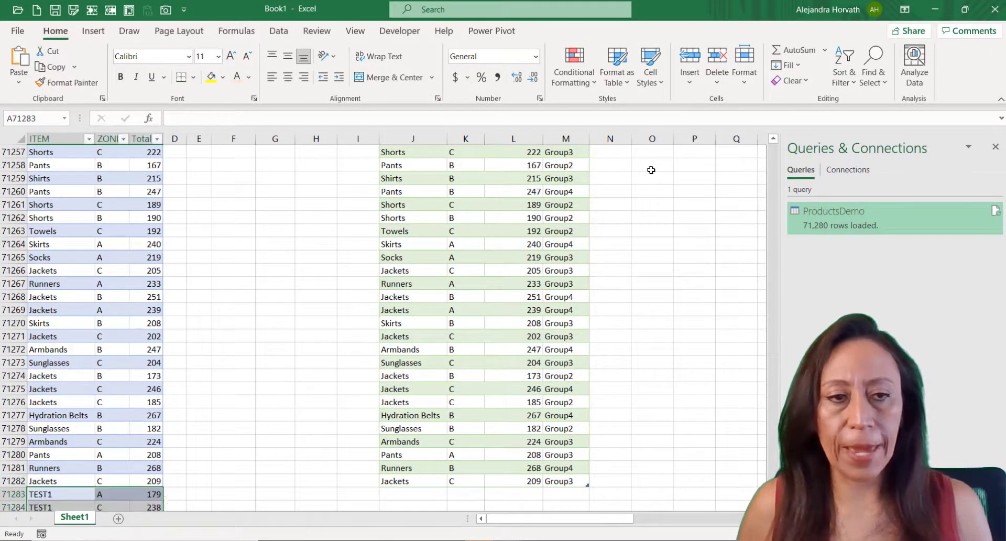
{"action": "left_click", "coordinate": [417, 322]}
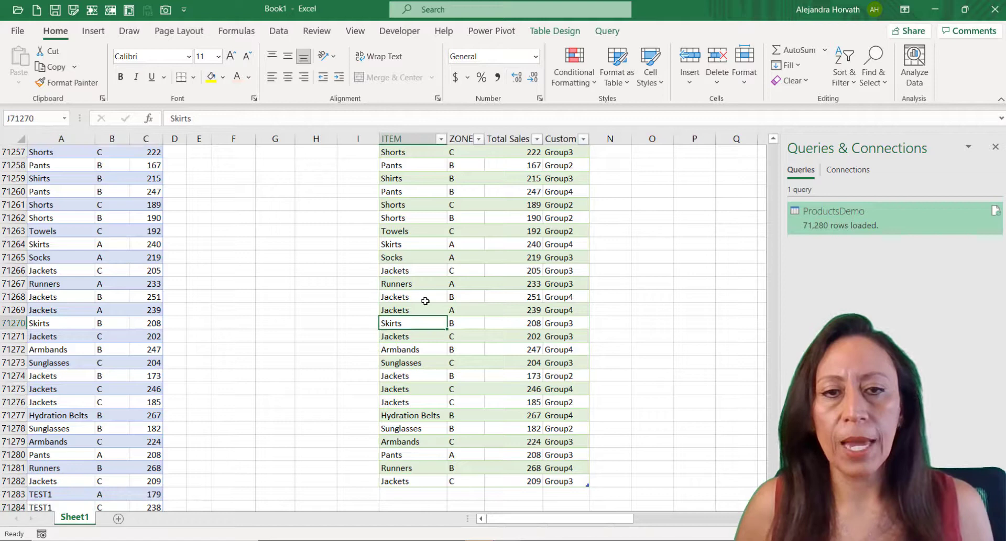
{"action": "scroll", "coordinate": [411, 476], "scroll_direction": "down", "scroll_amount": 1}
{"action": "scroll", "coordinate": [411, 371], "scroll_direction": "down", "scroll_amount": 4}
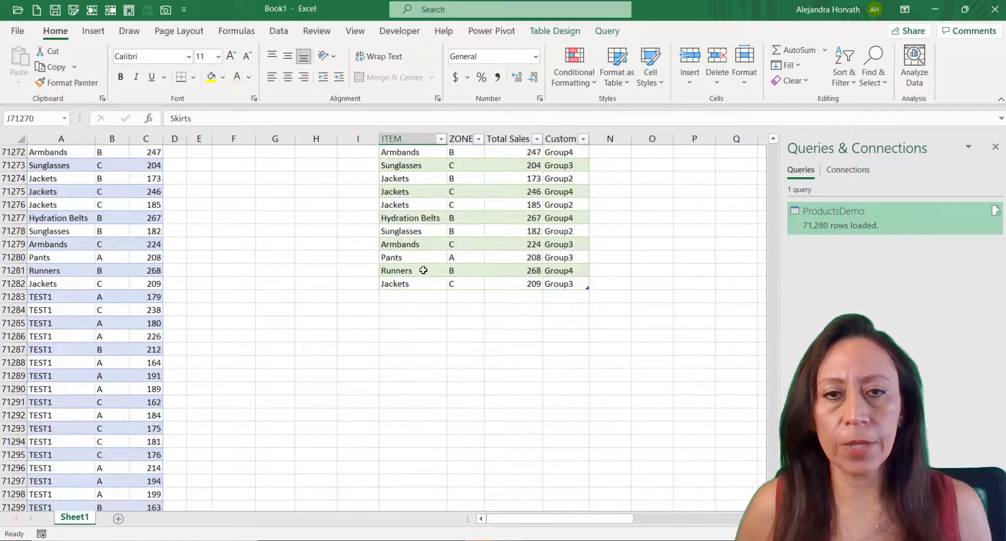
{"action": "left_click", "coordinate": [411, 283]}
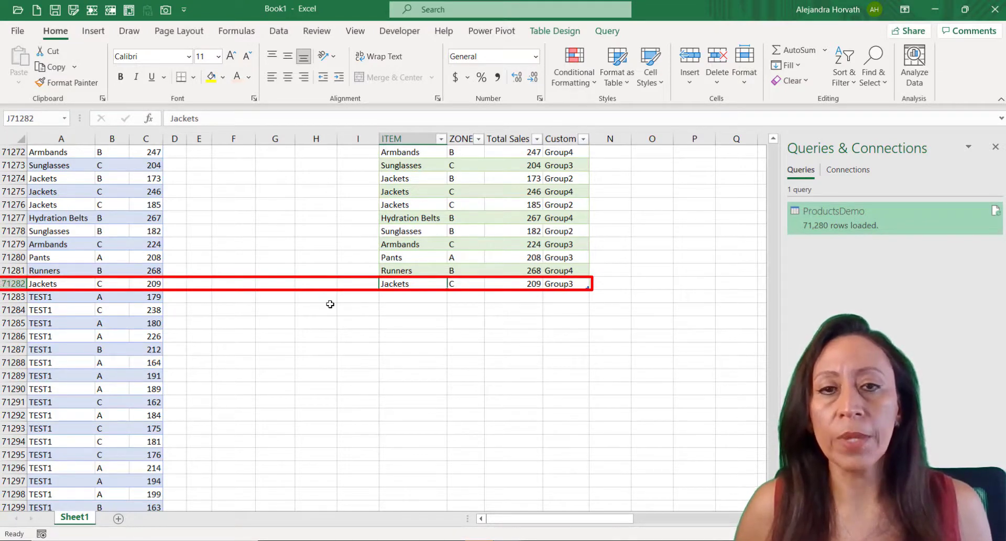
{"action": "left_click", "coordinate": [431, 270]}
{"action": "left_click", "coordinate": [429, 287]}
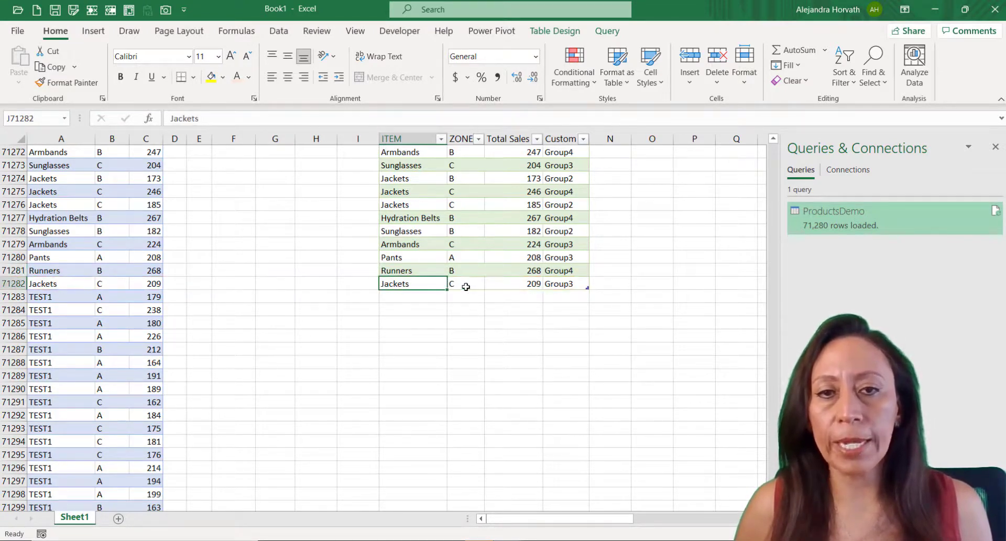
{"action": "left_click", "coordinate": [283, 32]}
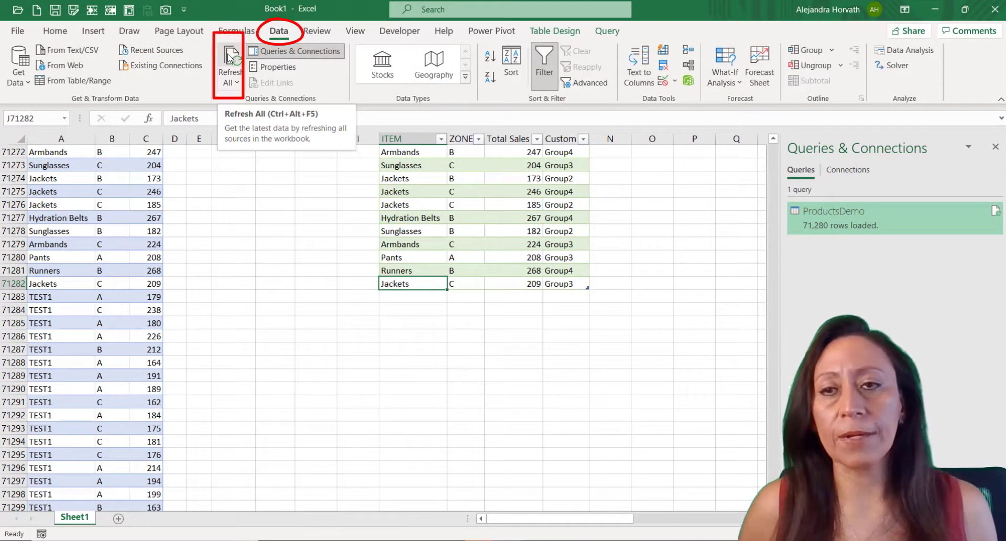
{"action": "left_click", "coordinate": [995, 212]}
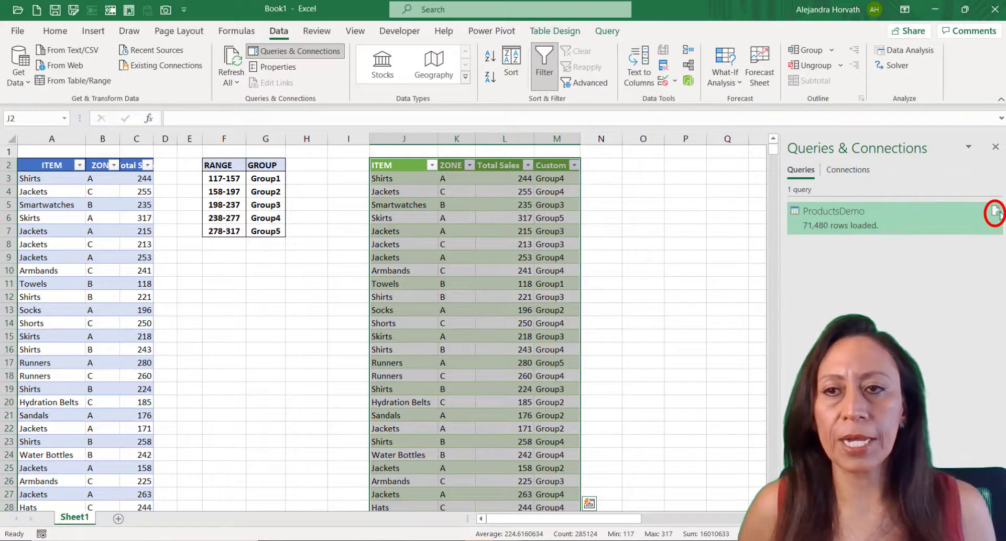
{"action": "key", "text": "ctrl+Down"}
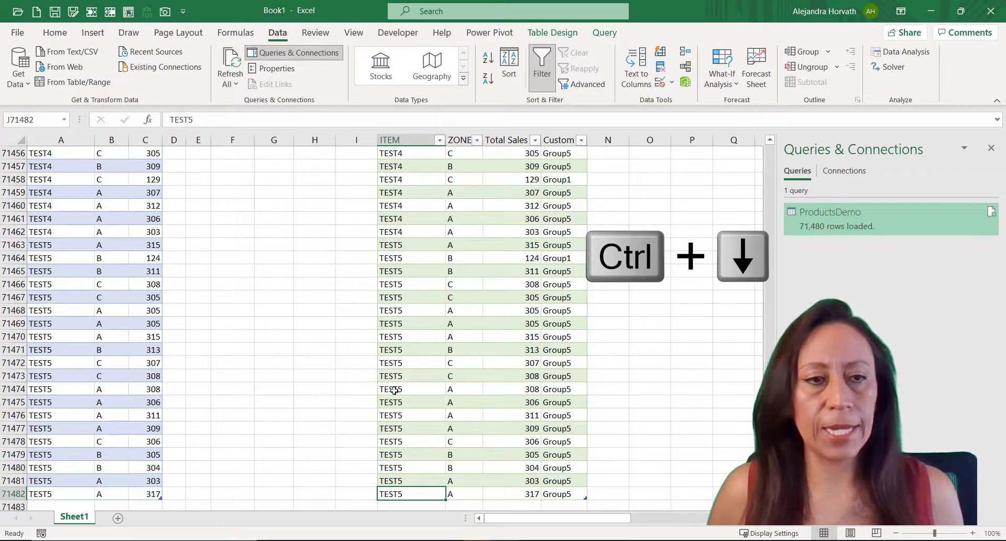
{"action": "left_click", "coordinate": [13, 493]}
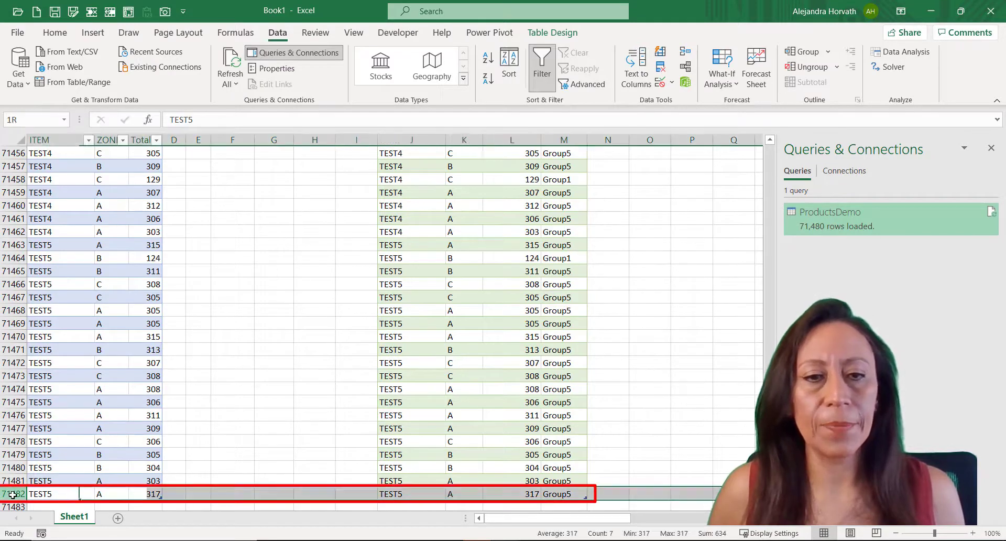
{"action": "scroll", "coordinate": [479, 367], "scroll_direction": "up", "scroll_amount": 5}
{"action": "scroll", "coordinate": [478, 348], "scroll_direction": "up", "scroll_amount": 11}
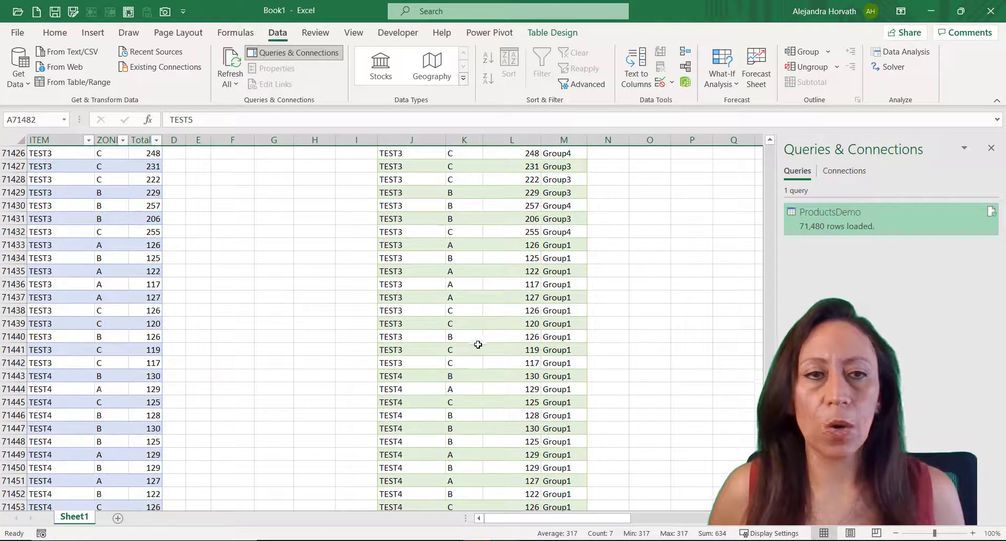
{"action": "left_click", "coordinate": [440, 299]}
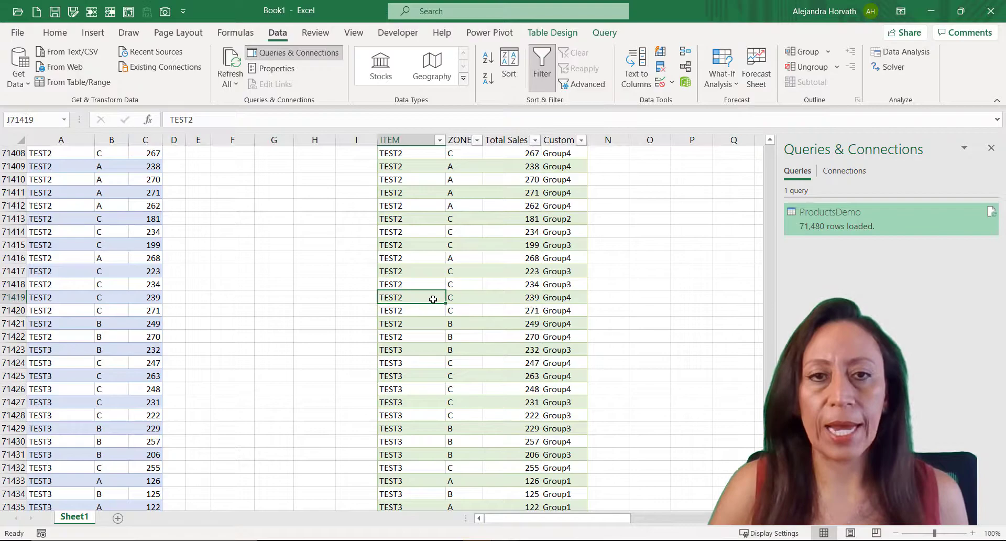
{"action": "key", "text": "Page_Up"}
{"action": "key", "text": "Page_Up"}
{"action": "key", "text": "Page_Up"}
{"action": "key", "text": "Page_Up"}
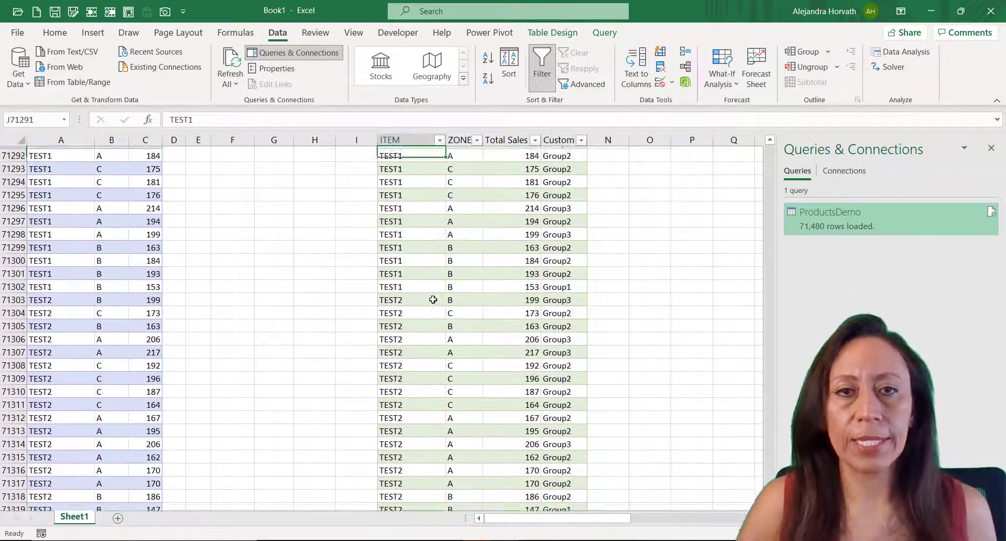
{"action": "key", "text": "Page_Up"}
{"action": "key", "text": "Up"}
{"action": "key", "text": "Up"}
{"action": "key", "text": "Up"}
{"action": "key", "text": "Up"}
{"action": "key", "text": "Up"}
{"action": "key", "text": "Up"}
{"action": "key", "text": "Up"}
{"action": "key", "text": "Up"}
{"action": "key", "text": "Up"}
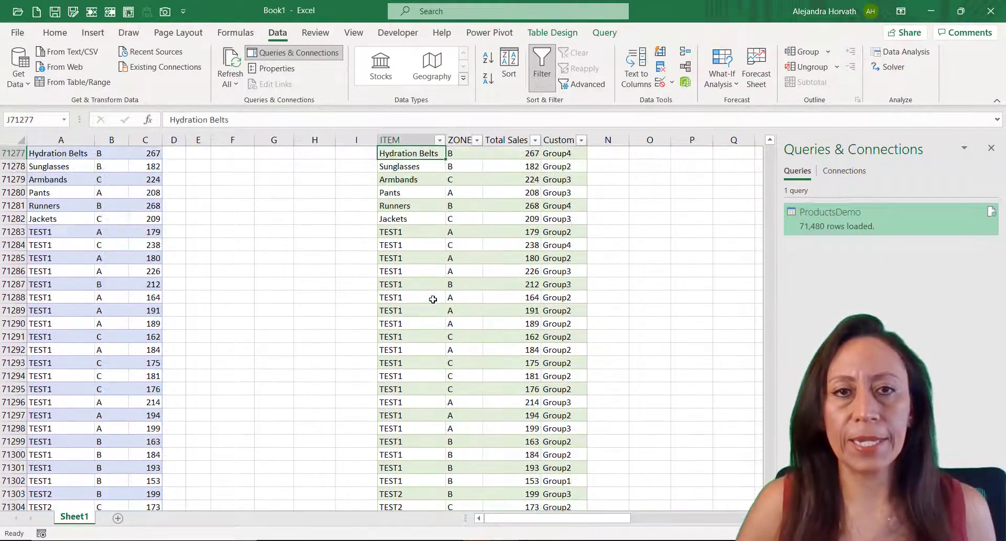
{"action": "key", "text": "Up"}
{"action": "key", "text": "Up"}
{"action": "key", "text": "Up"}
{"action": "left_click", "coordinate": [439, 322]}
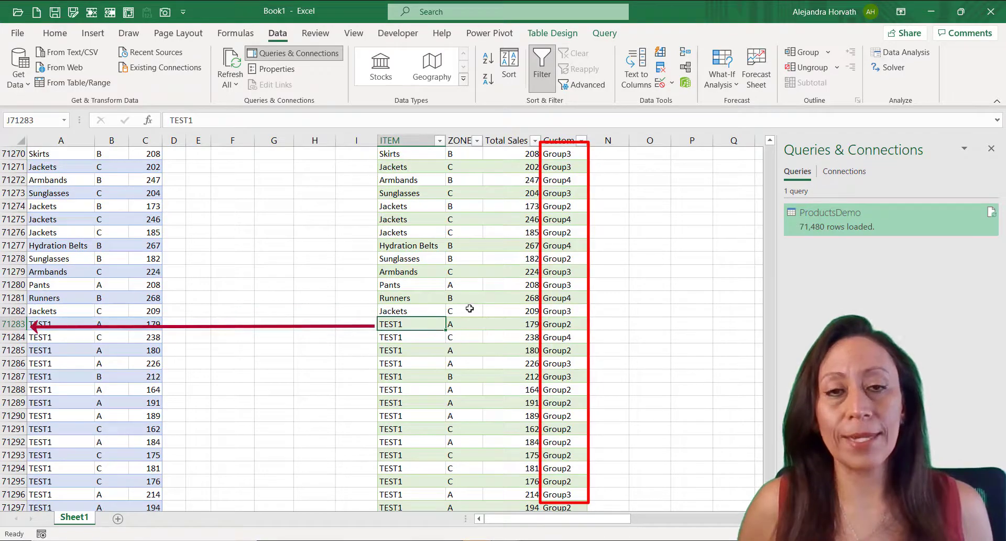
{"action": "key", "text": "ctrl+Down"}
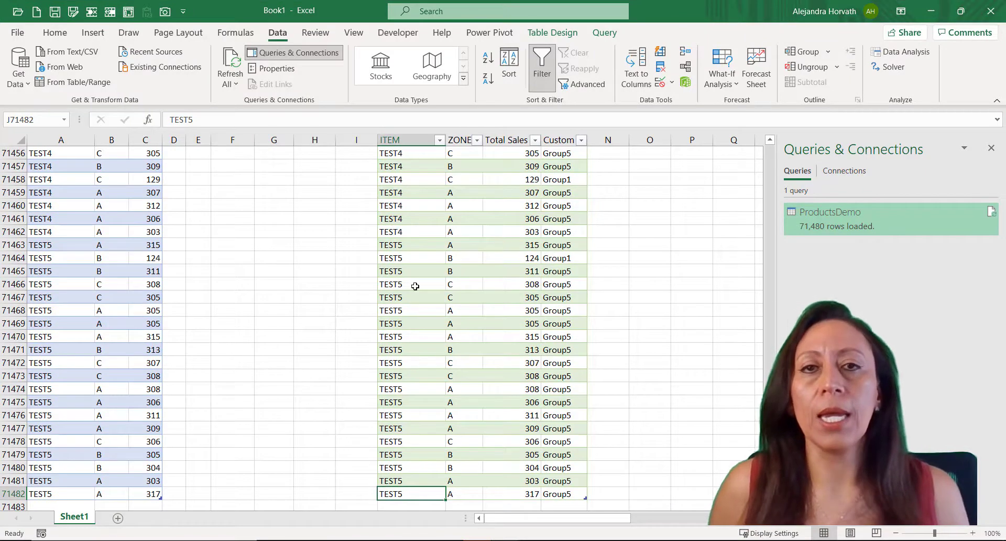
{"action": "left_click", "coordinate": [66, 230]}
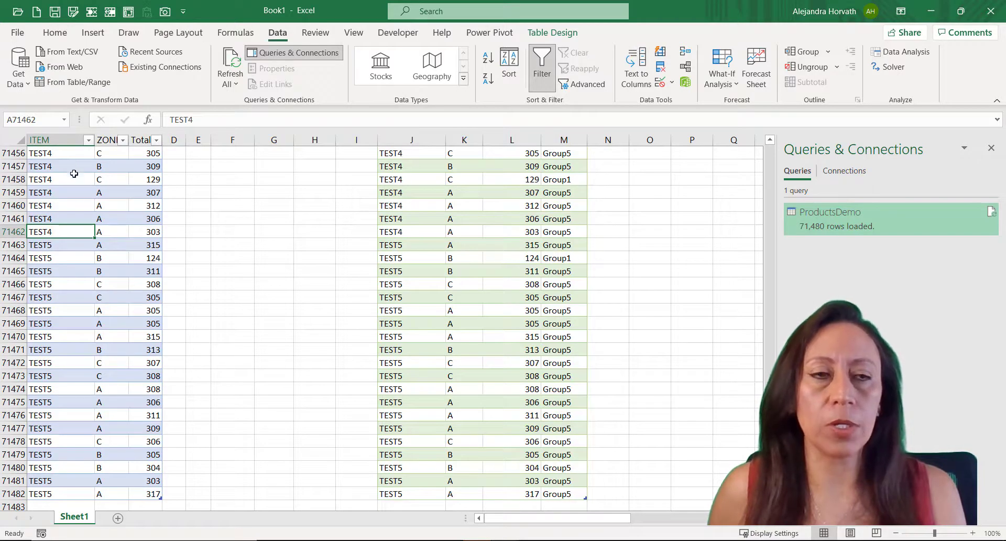
{"action": "scroll", "coordinate": [144, 413], "scroll_direction": "down", "scroll_amount": 1}
{"action": "scroll", "coordinate": [141, 414], "scroll_direction": "down", "scroll_amount": 1}
{"action": "left_click", "coordinate": [152, 415]}
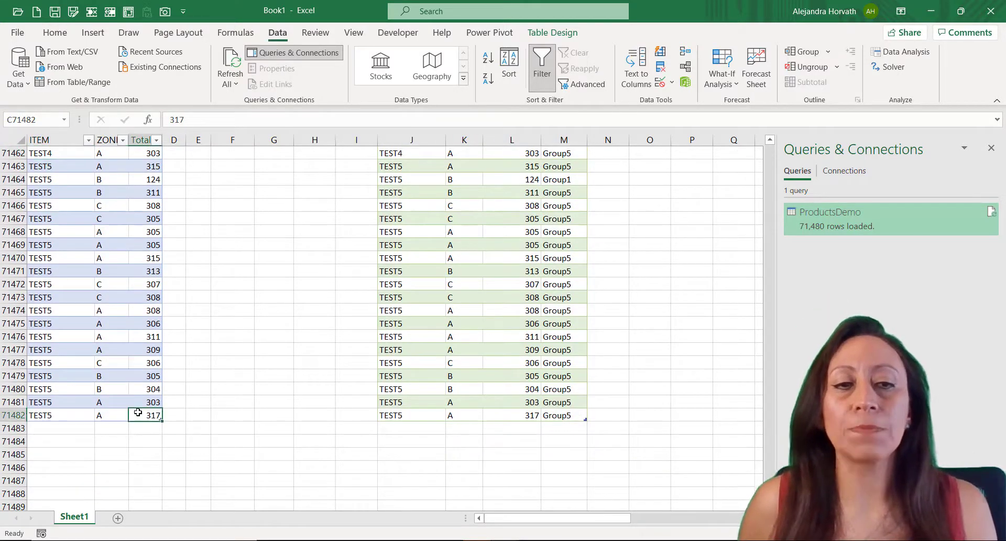
{"action": "left_click", "coordinate": [155, 428]}
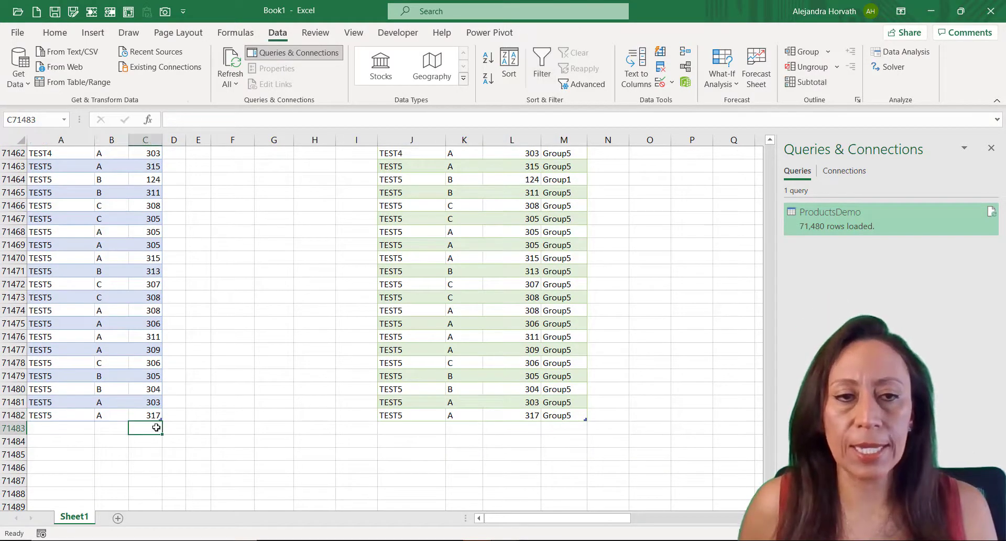
{"action": "key", "text": "Down"}
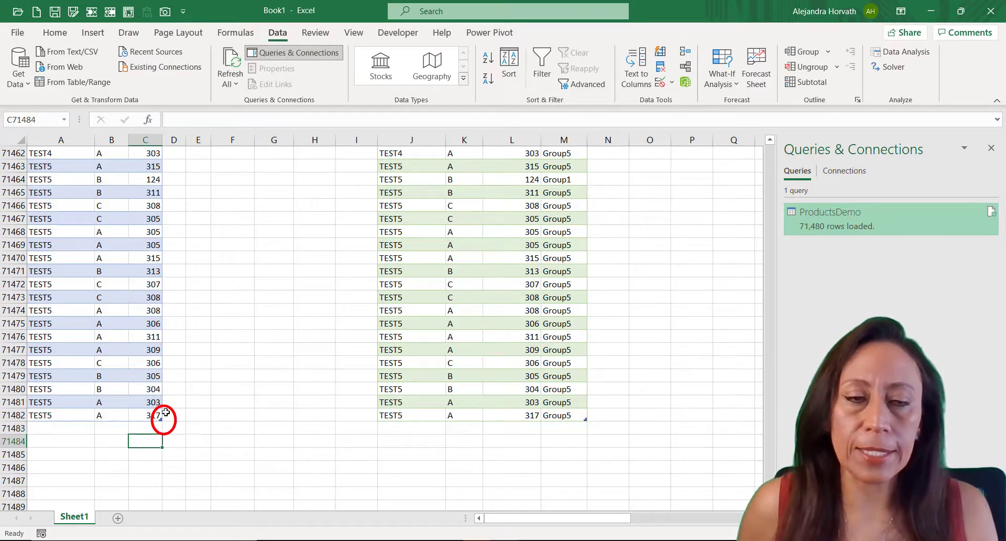
{"action": "left_click", "coordinate": [71, 426]}
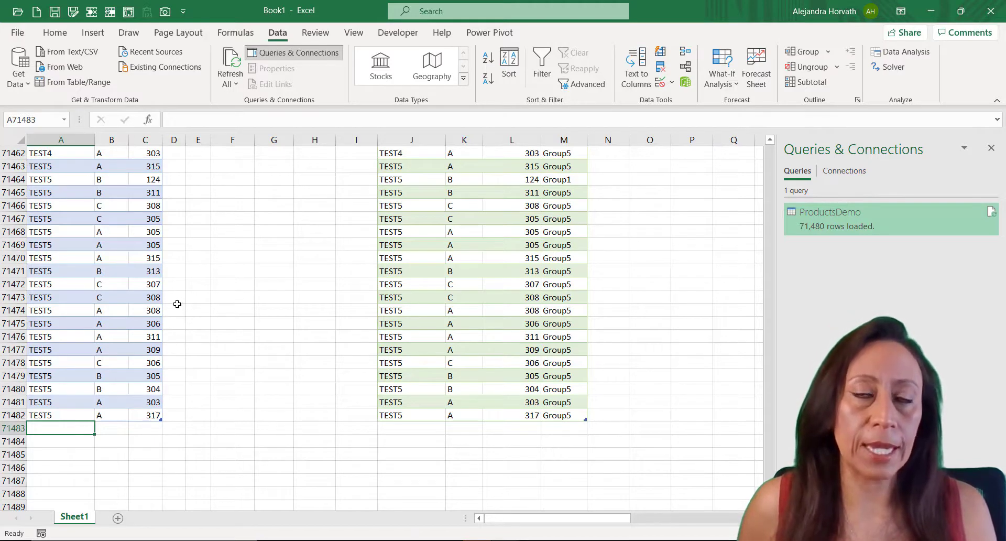
{"action": "left_click", "coordinate": [436, 312]}
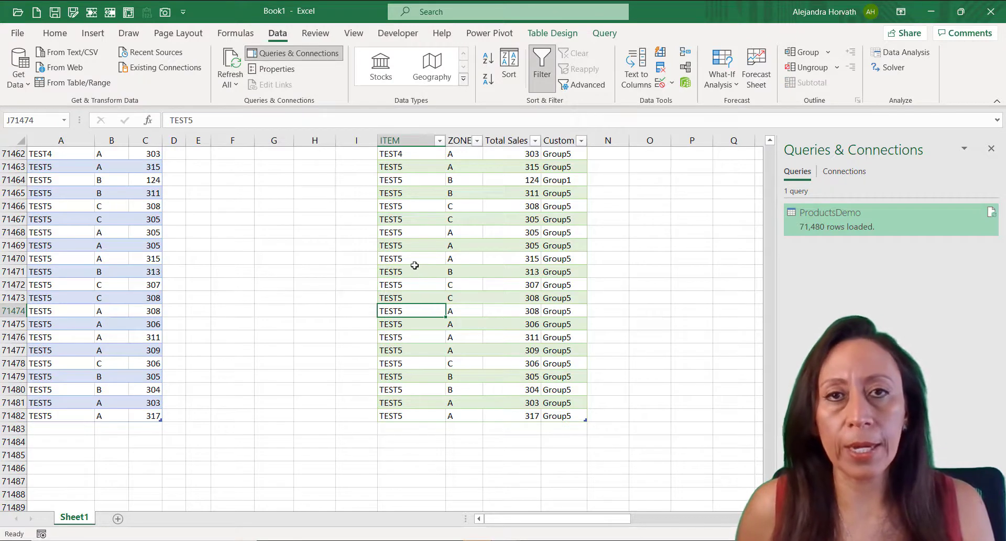
{"action": "left_click", "coordinate": [77, 257]}
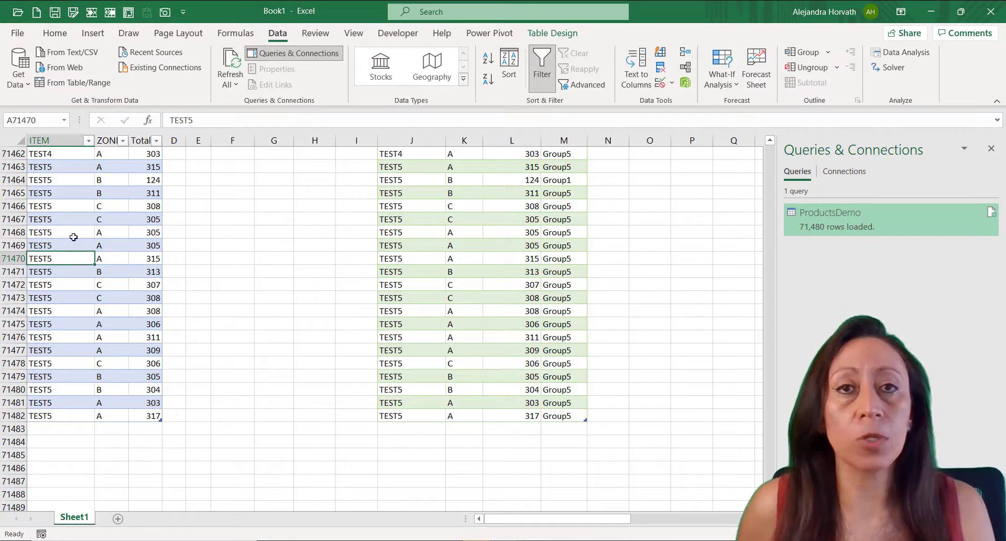
{"action": "scroll", "coordinate": [471, 335], "scroll_direction": "down", "scroll_amount": 1}
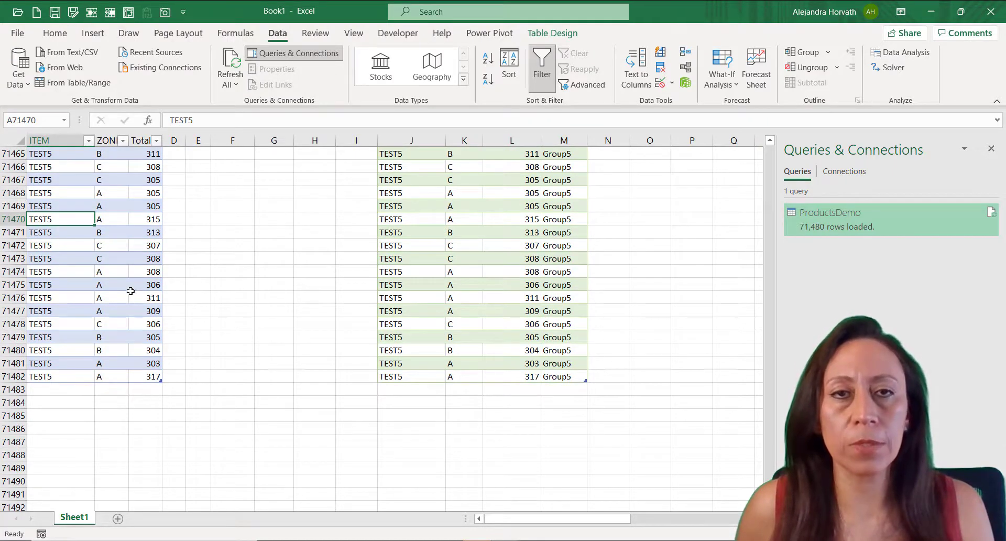
Enter 100 in D71481, adding a new column to the source table.
{"action": "left_click", "coordinate": [64, 389]}
{"action": "key", "text": "Up"}
{"action": "key", "text": "Up"}
{"action": "key", "text": "Right"}
{"action": "key", "text": "Right"}
{"action": "key", "text": "Right"}
{"action": "type", "text": "100"}
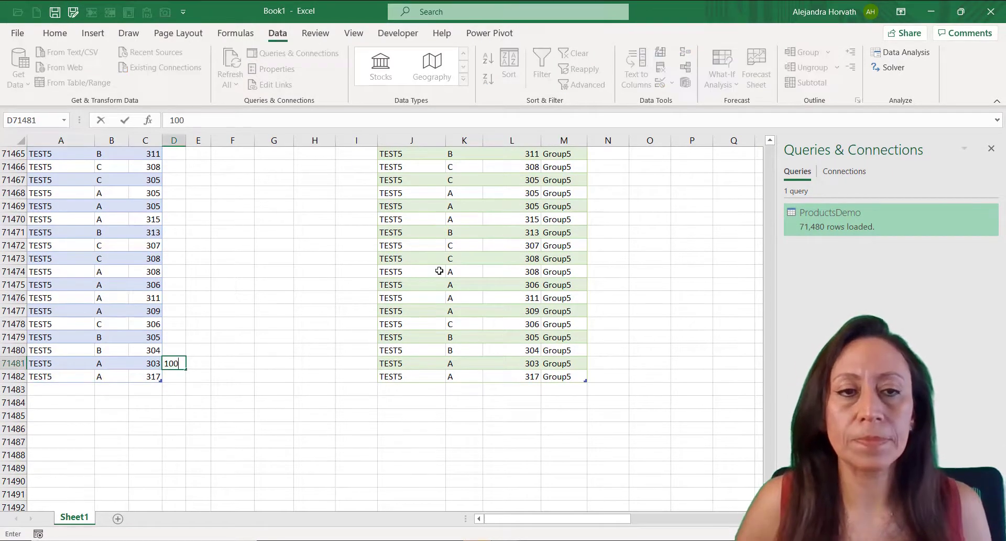
{"action": "key", "text": "ctrl+Return"}
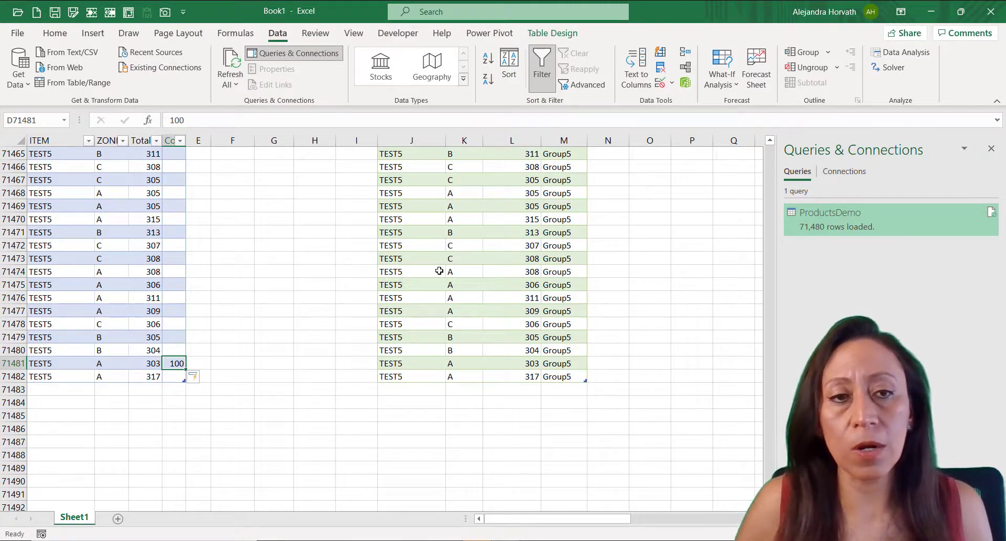
Add a TESTING row at A71483 with 150 as its Total Sales.
{"action": "key", "text": "Down"}
{"action": "key", "text": "Down"}
{"action": "key", "text": "Left"}
{"action": "key", "text": "Left"}
{"action": "key", "text": "Left"}
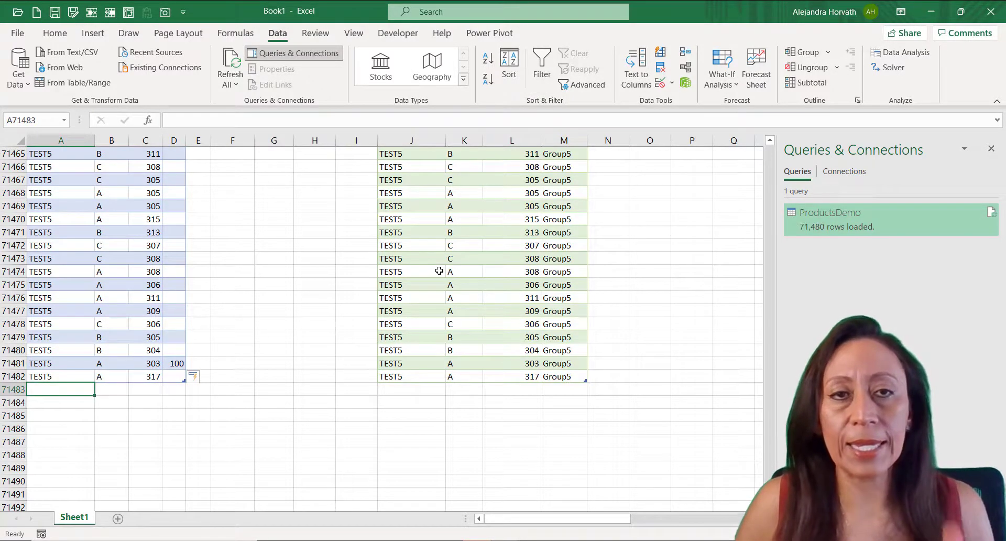
{"action": "type", "text": "TESTING"}
{"action": "key", "text": "Return"}
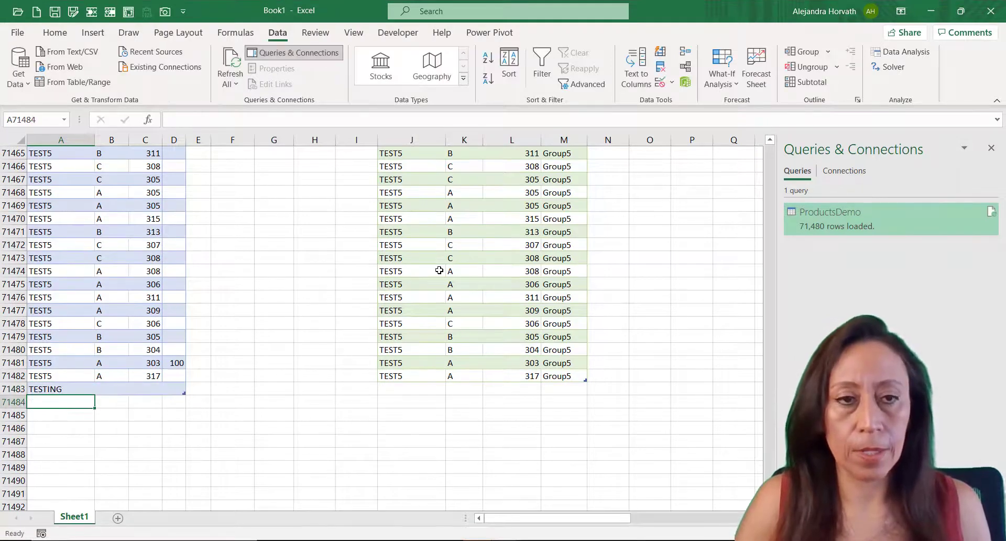
{"action": "key", "text": "Up"}
{"action": "key", "text": "Right"}
{"action": "key", "text": "Right"}
{"action": "type", "text": "150"}
{"action": "key", "text": "Return"}
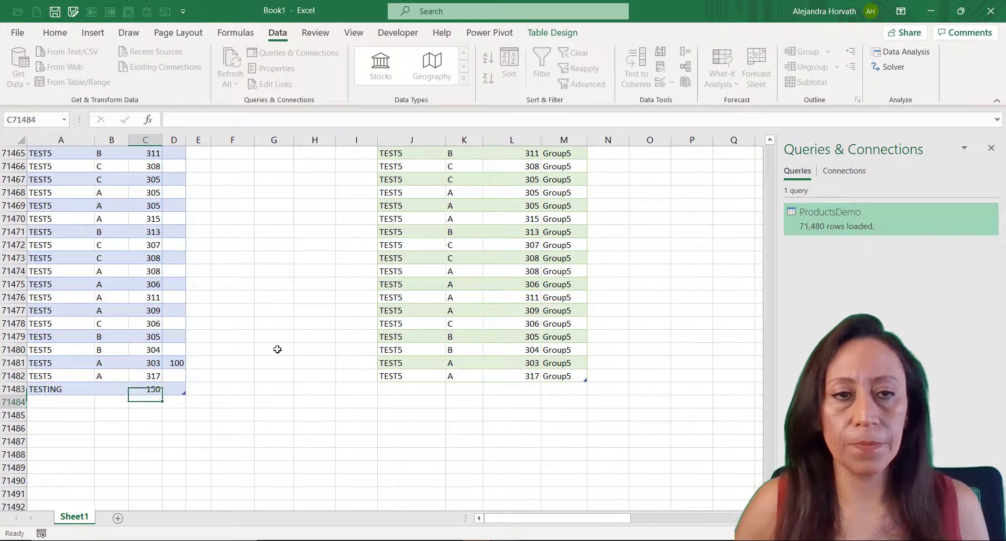
Refresh the ProductsDemo query output and jump to its last rows.
{"action": "left_click", "coordinate": [415, 363]}
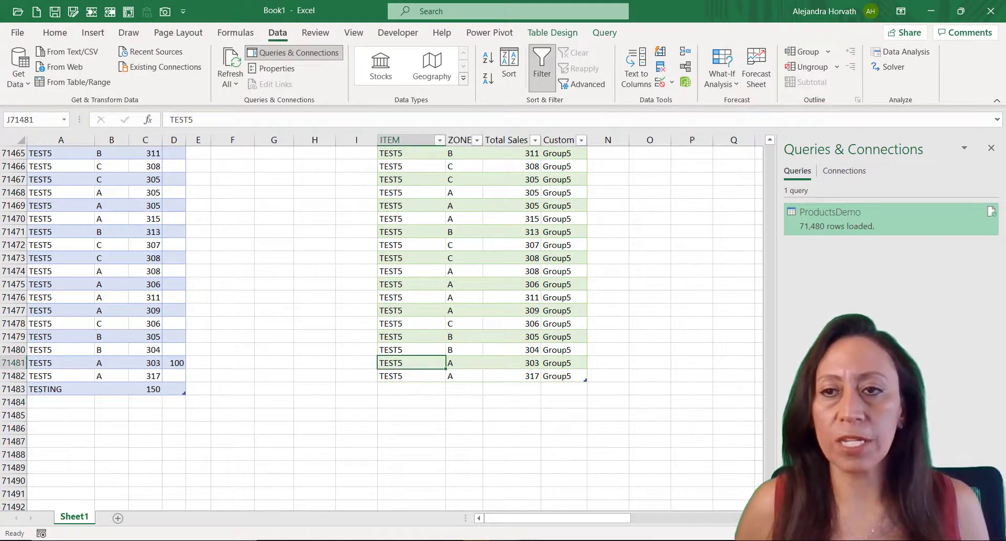
{"action": "left_click", "coordinate": [991, 211]}
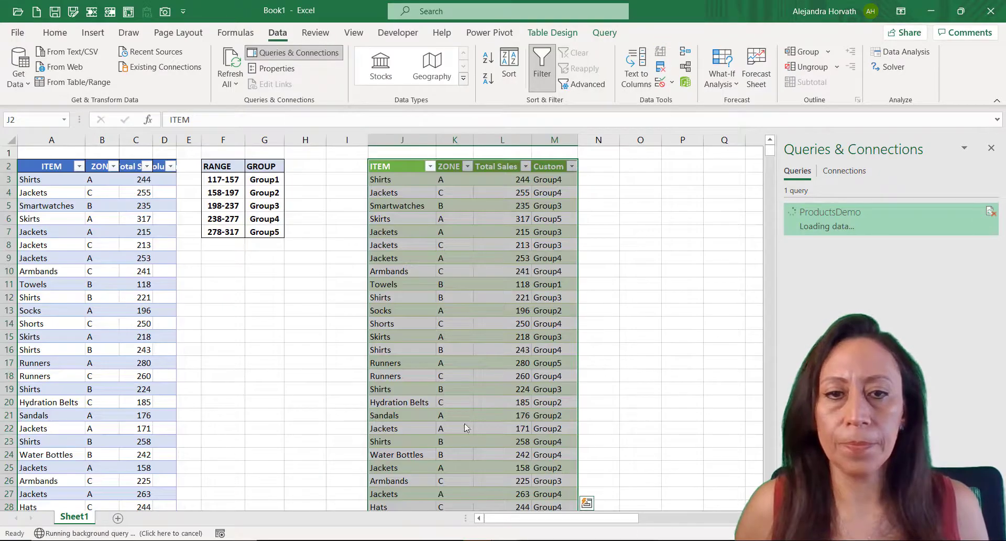
{"action": "key", "text": "ctrl+Down"}
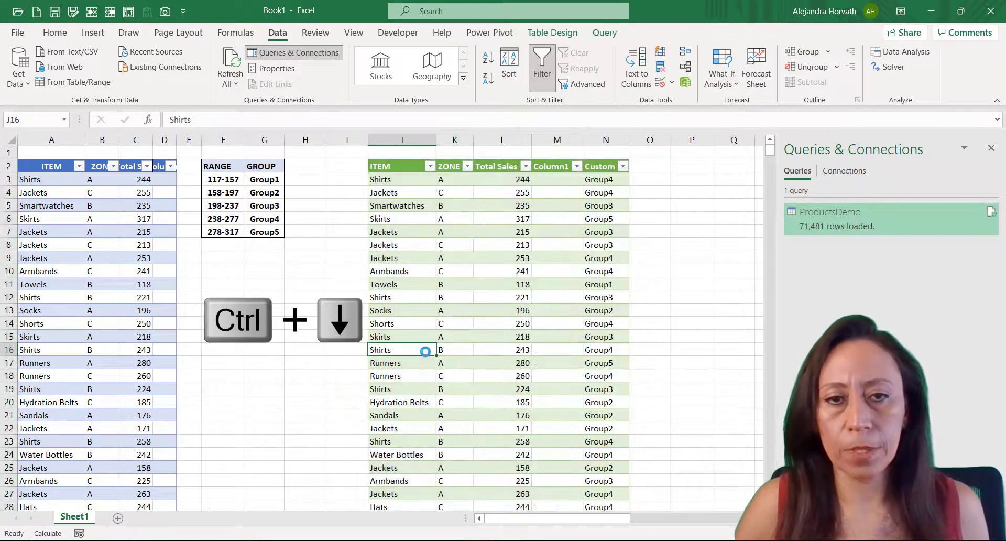
{"action": "key", "text": "Down"}
{"action": "key", "text": "Down"}
{"action": "key", "text": "Down"}
{"action": "key", "text": "Down"}
{"action": "key", "text": "Down"}
{"action": "key", "text": "Down"}
{"action": "key", "text": "Down"}
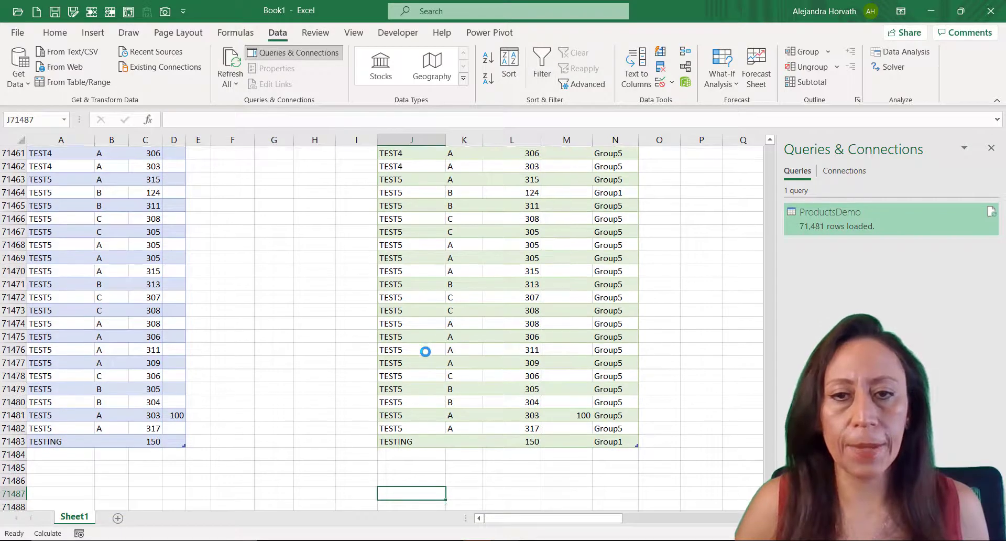
{"action": "key", "text": "Down"}
{"action": "key", "text": "Down"}
{"action": "key", "text": "Down"}
Verify the TESTING row shows Group1 and Column1 carries the 100 from the source table.
{"action": "left_click", "coordinate": [437, 311]}
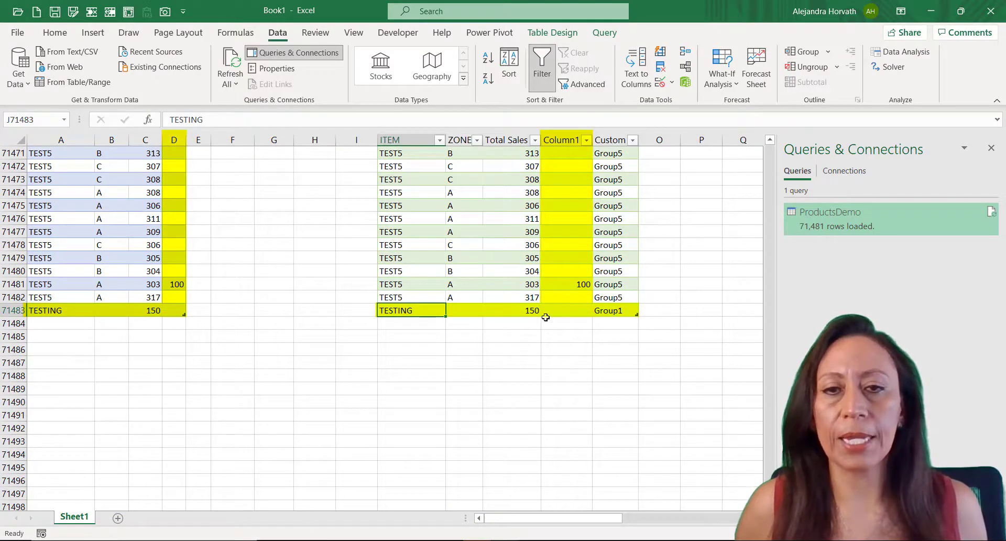
{"action": "key", "text": "Right"}
{"action": "key", "text": "Right"}
{"action": "key", "text": "Right"}
{"action": "key", "text": "Up"}
{"action": "key", "text": "Up"}
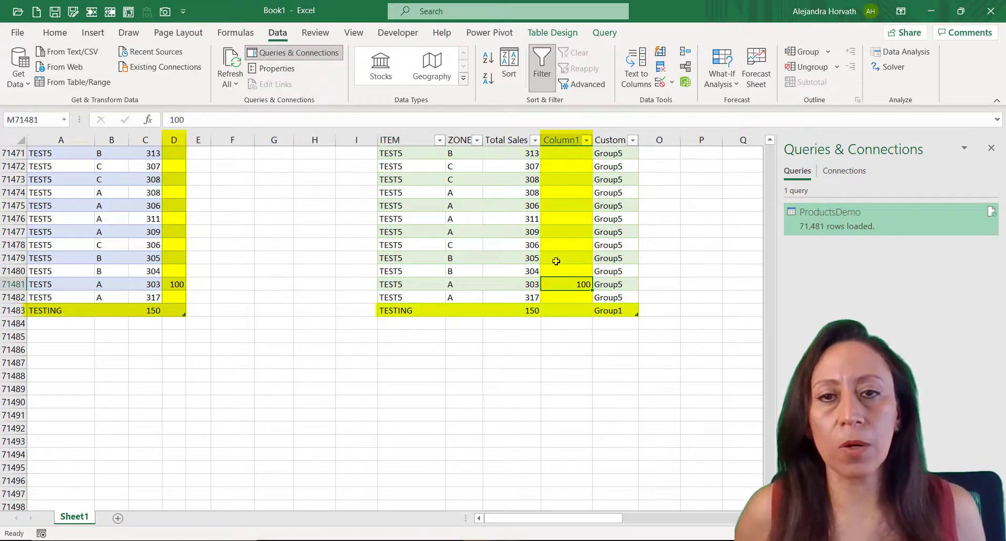
{"action": "left_click", "coordinate": [183, 284]}
{"action": "left_click", "coordinate": [534, 293]}
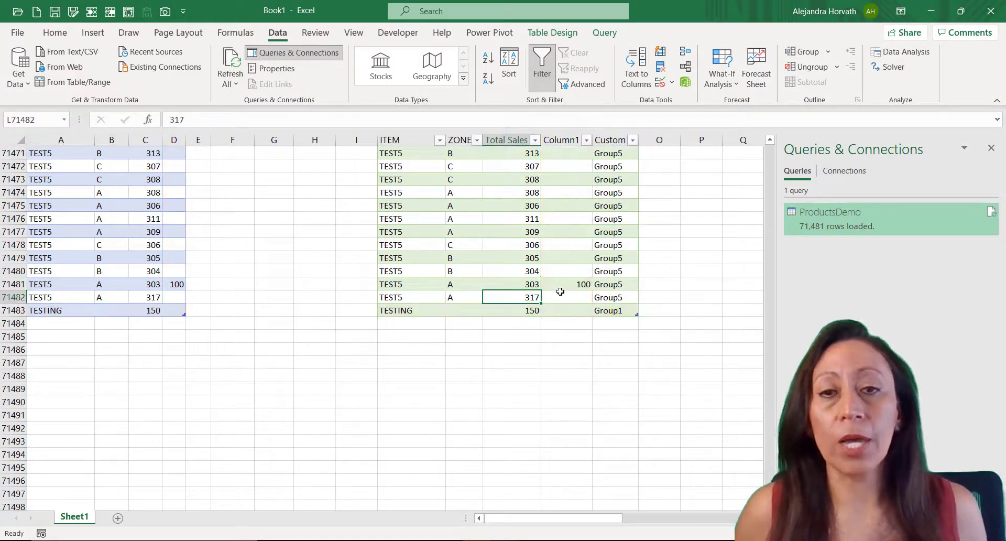
{"action": "scroll", "coordinate": [561, 291], "scroll_direction": "up", "scroll_amount": 12}
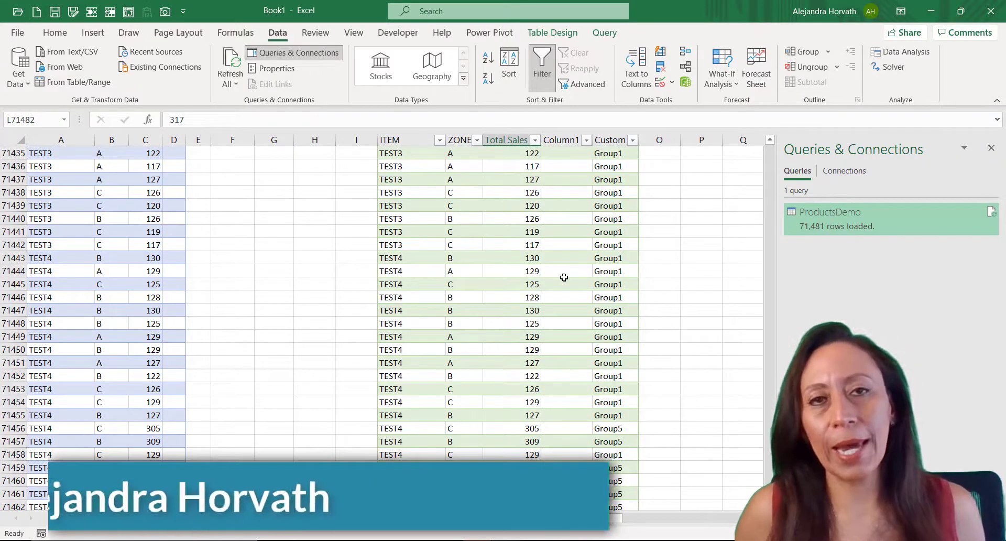
{"action": "scroll", "coordinate": [562, 275], "scroll_direction": "up", "scroll_amount": 4}
{"action": "scroll", "coordinate": [561, 274], "scroll_direction": "up", "scroll_amount": 4}
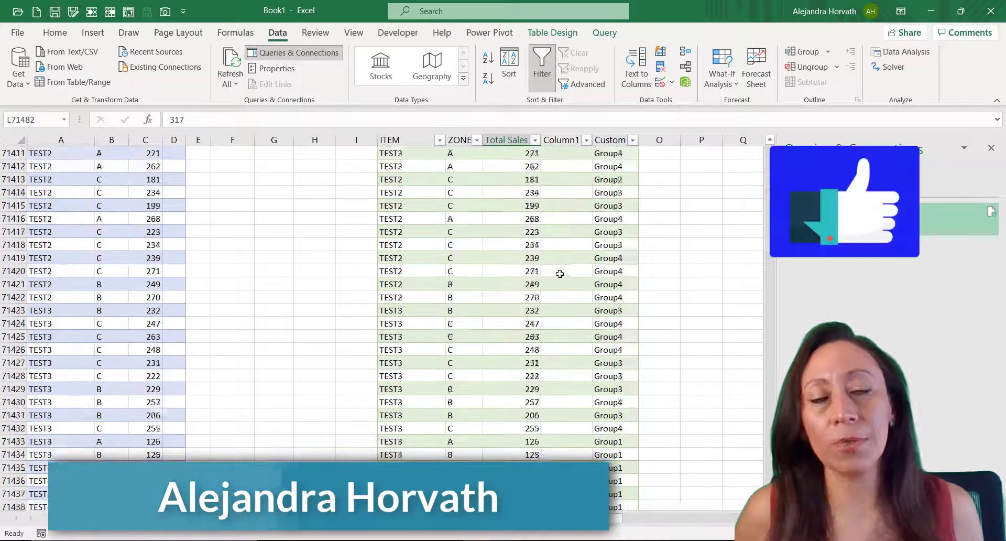
{"action": "scroll", "coordinate": [559, 273], "scroll_direction": "up", "scroll_amount": 4}
{"action": "scroll", "coordinate": [560, 271], "scroll_direction": "up", "scroll_amount": 4}
{"action": "scroll", "coordinate": [559, 269], "scroll_direction": "up", "scroll_amount": 3}
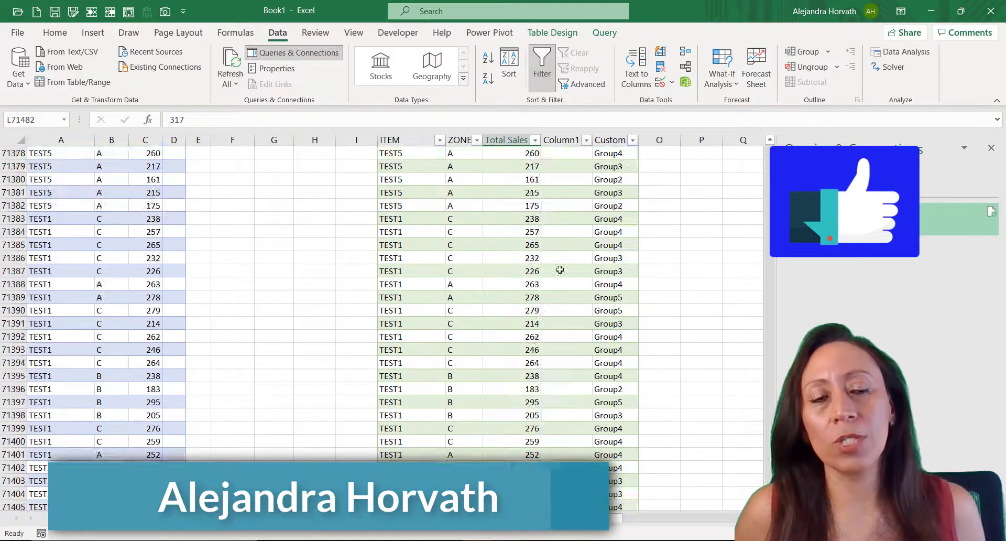
{"action": "scroll", "coordinate": [559, 269], "scroll_direction": "up", "scroll_amount": 10}
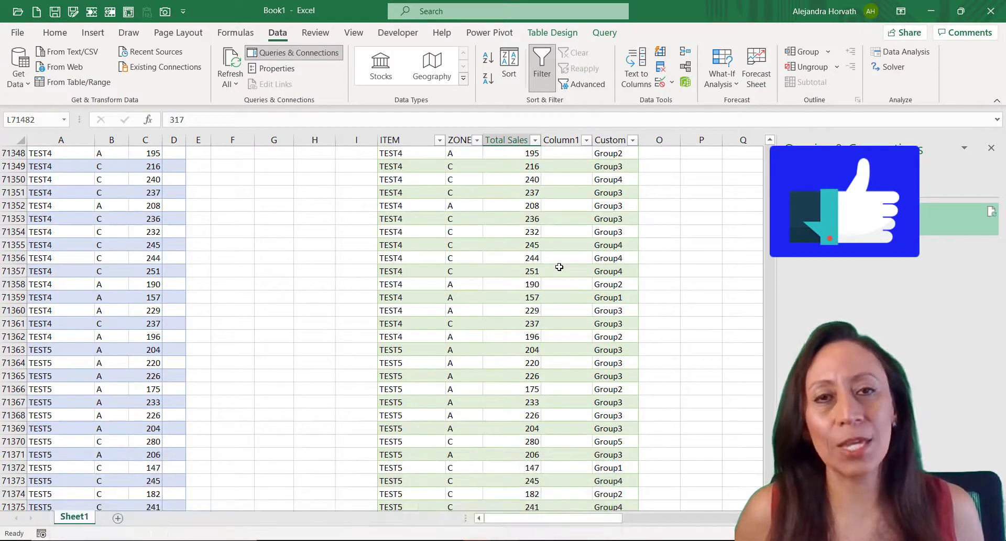